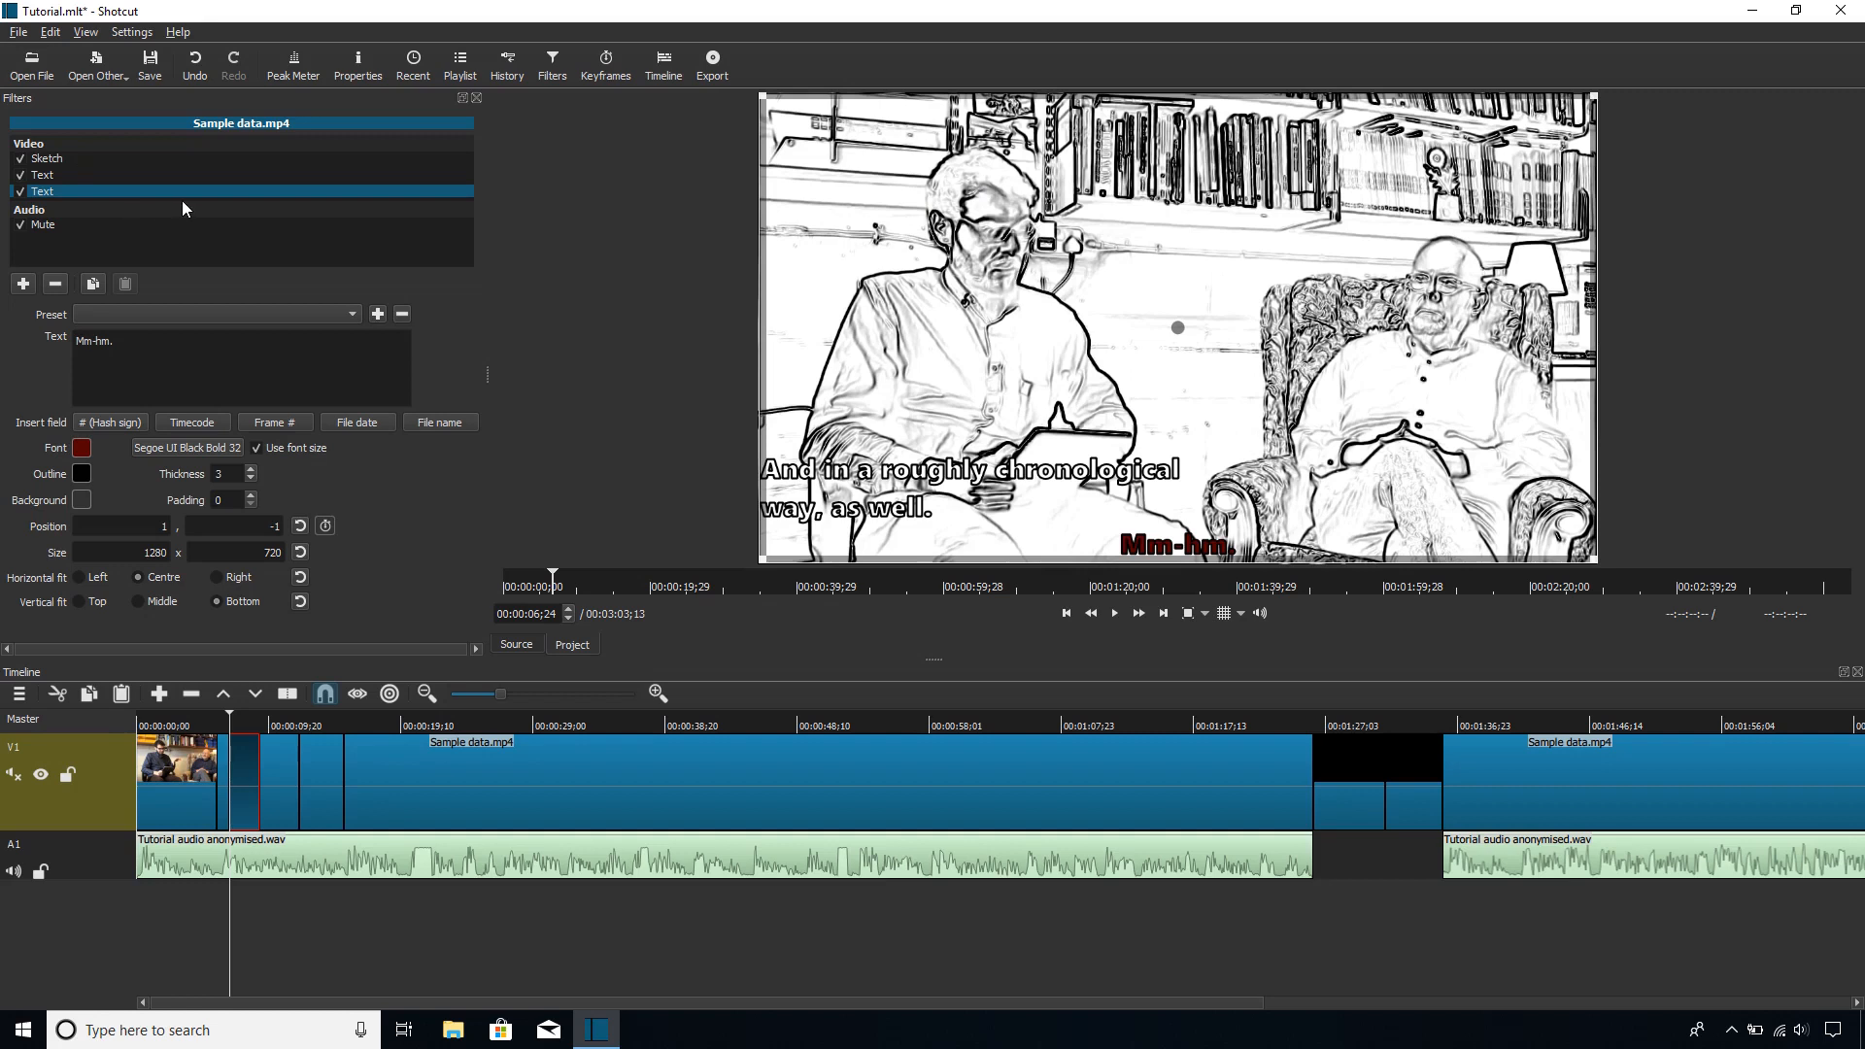
Step: Disable the two existing Text filters and add a new Text filter to the clip
click(20, 175)
click(23, 284)
scroll(188, 371, down, 15)
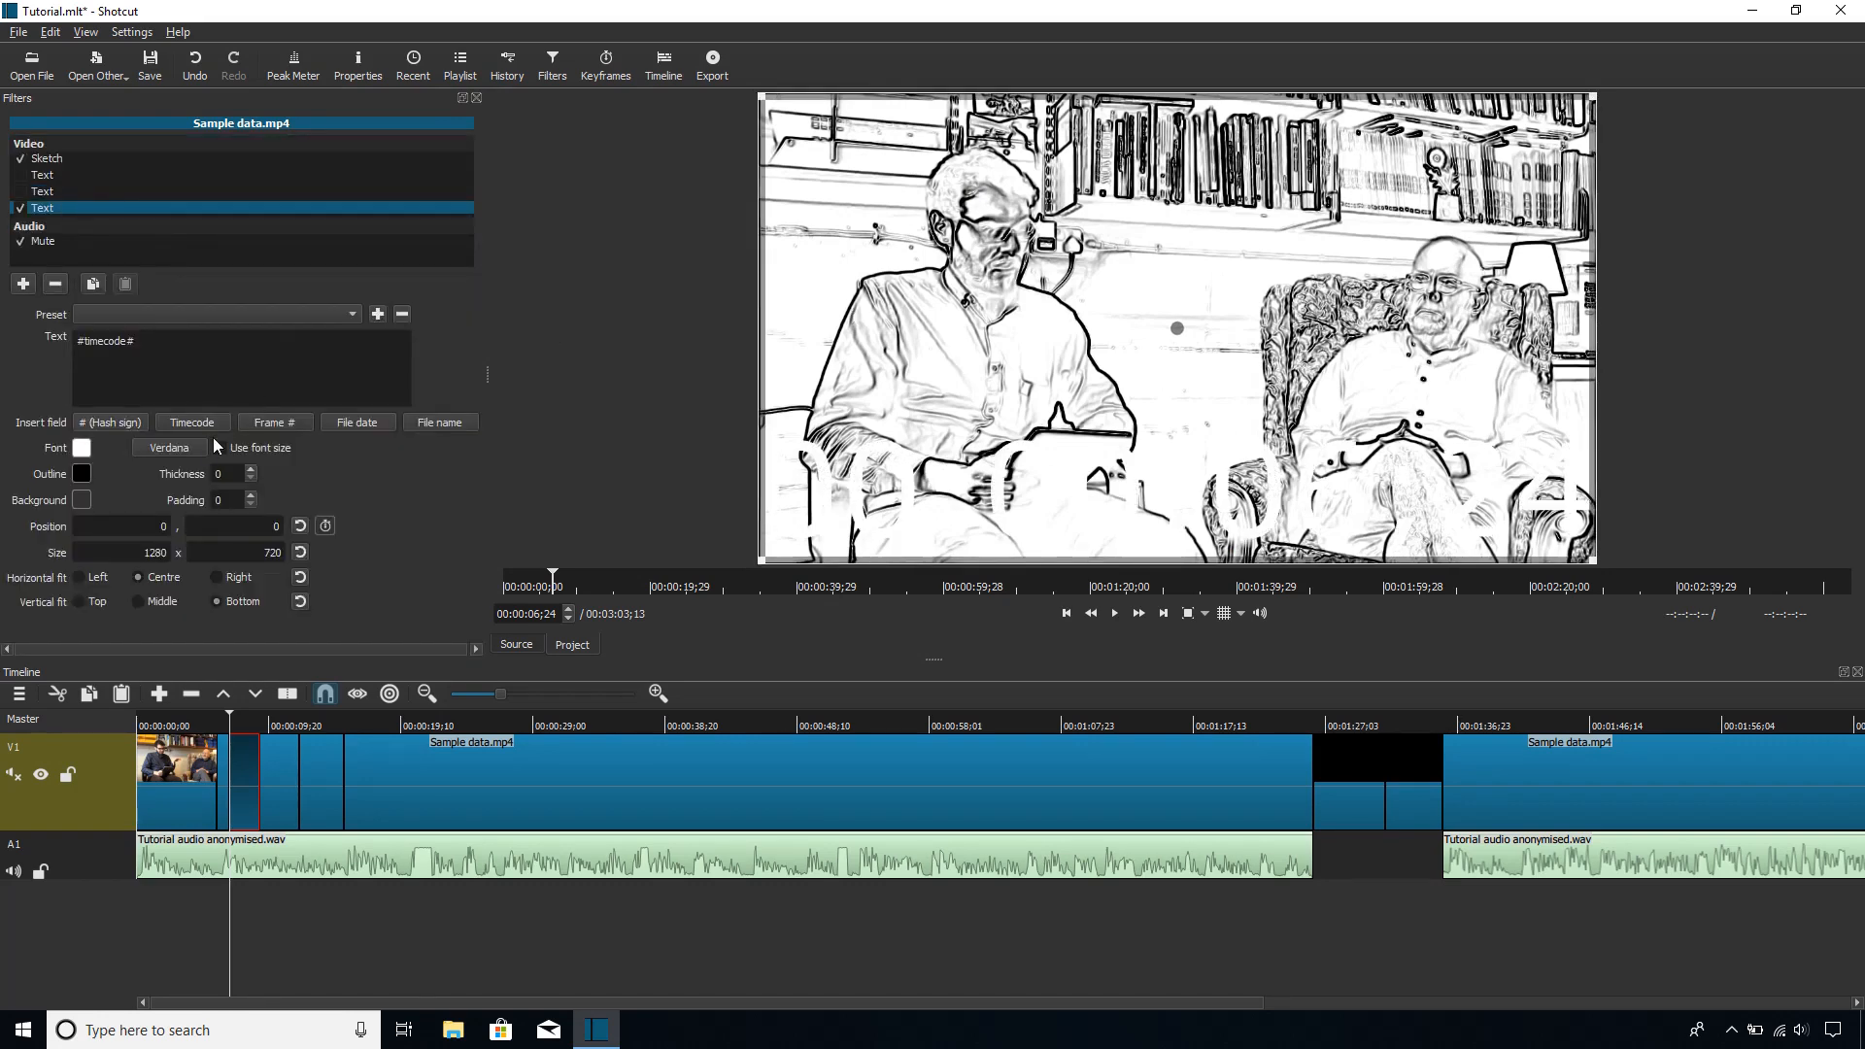
Step: Set the new Text filter's font to Courier New, Bold style, size 32
click(169, 447)
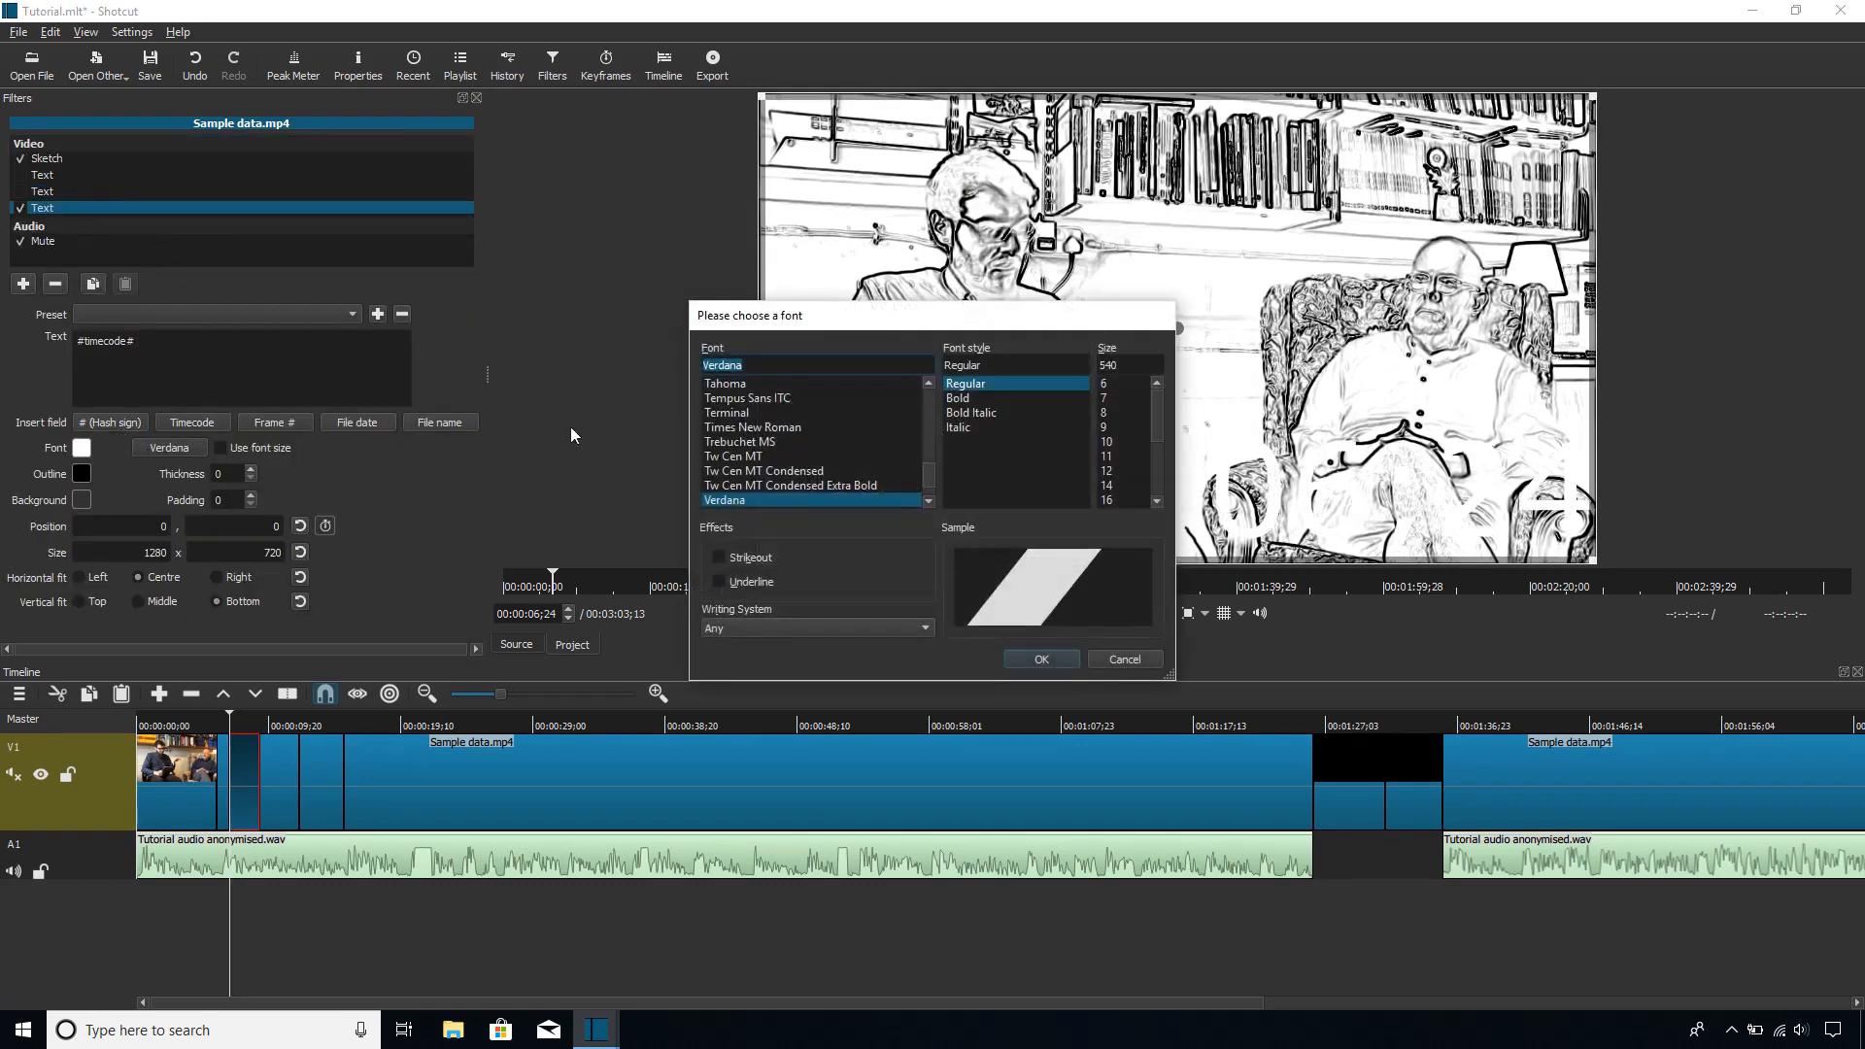
scroll(855, 439, up, 15)
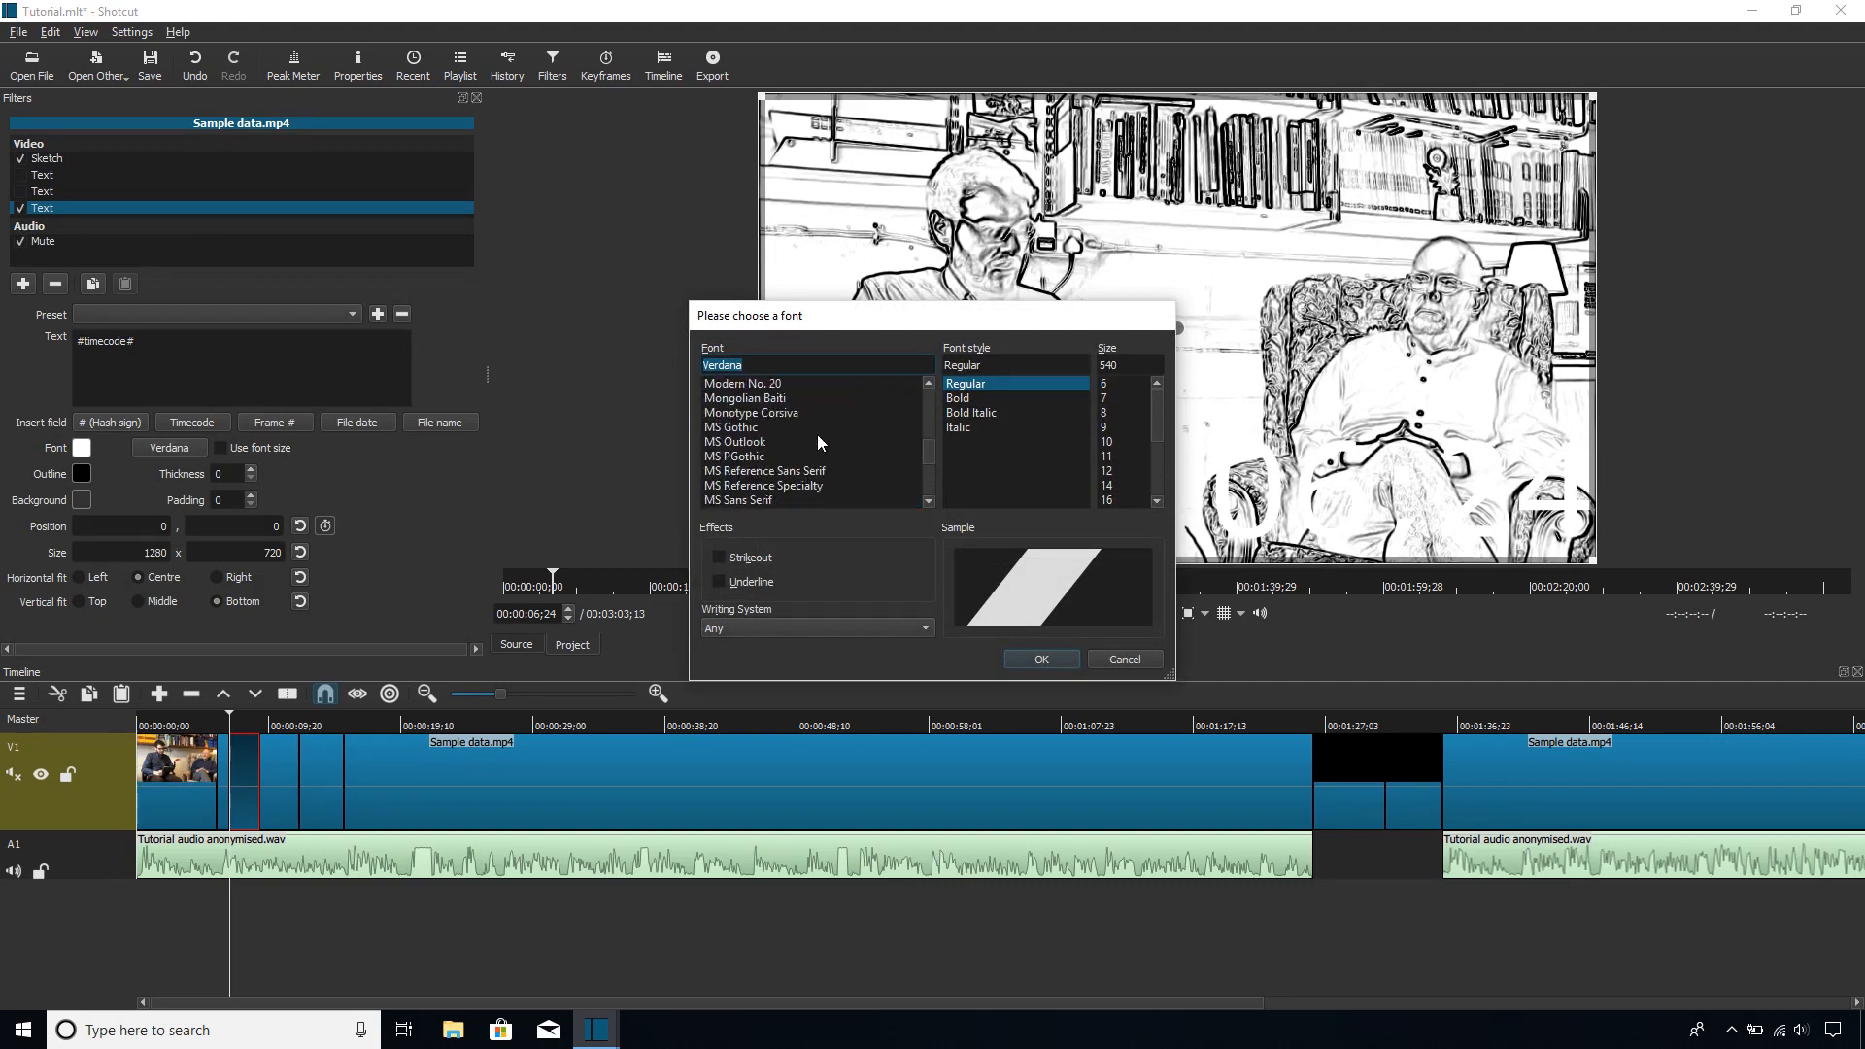
scroll(818, 436, up, 20)
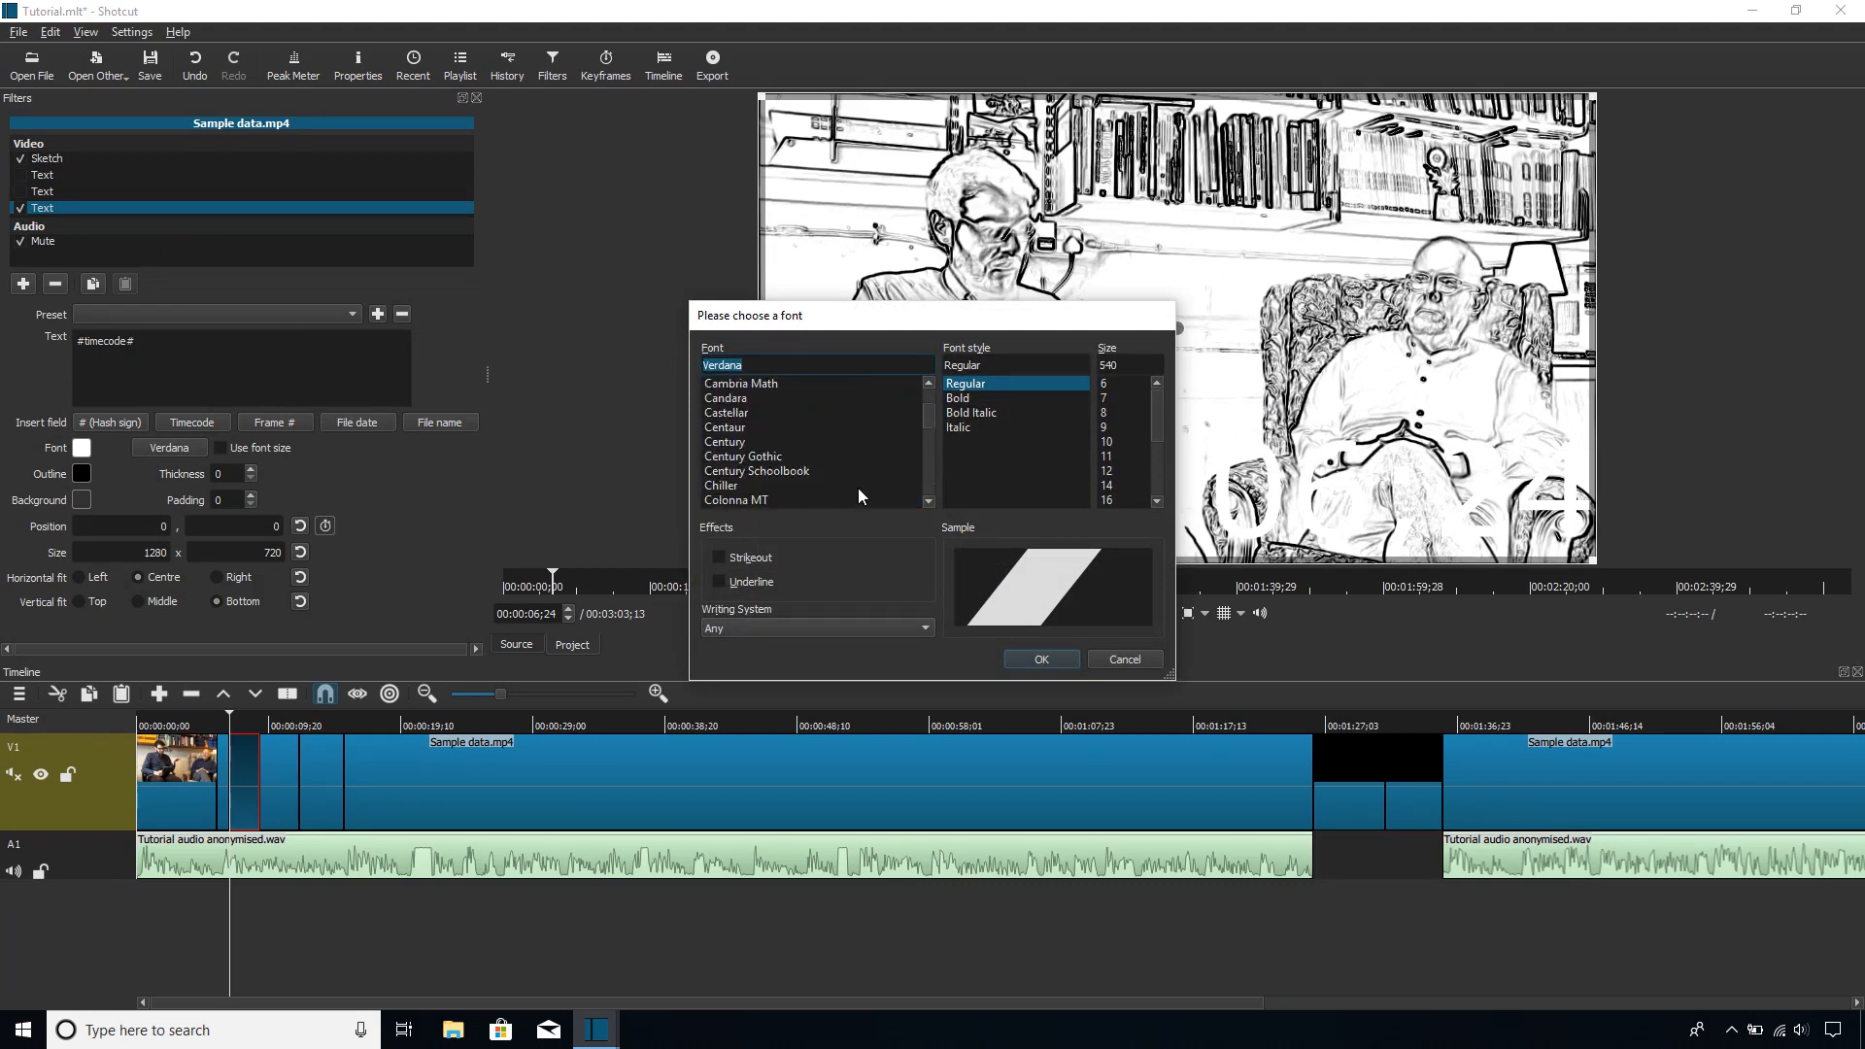
scroll(859, 487, down, 4)
click(771, 455)
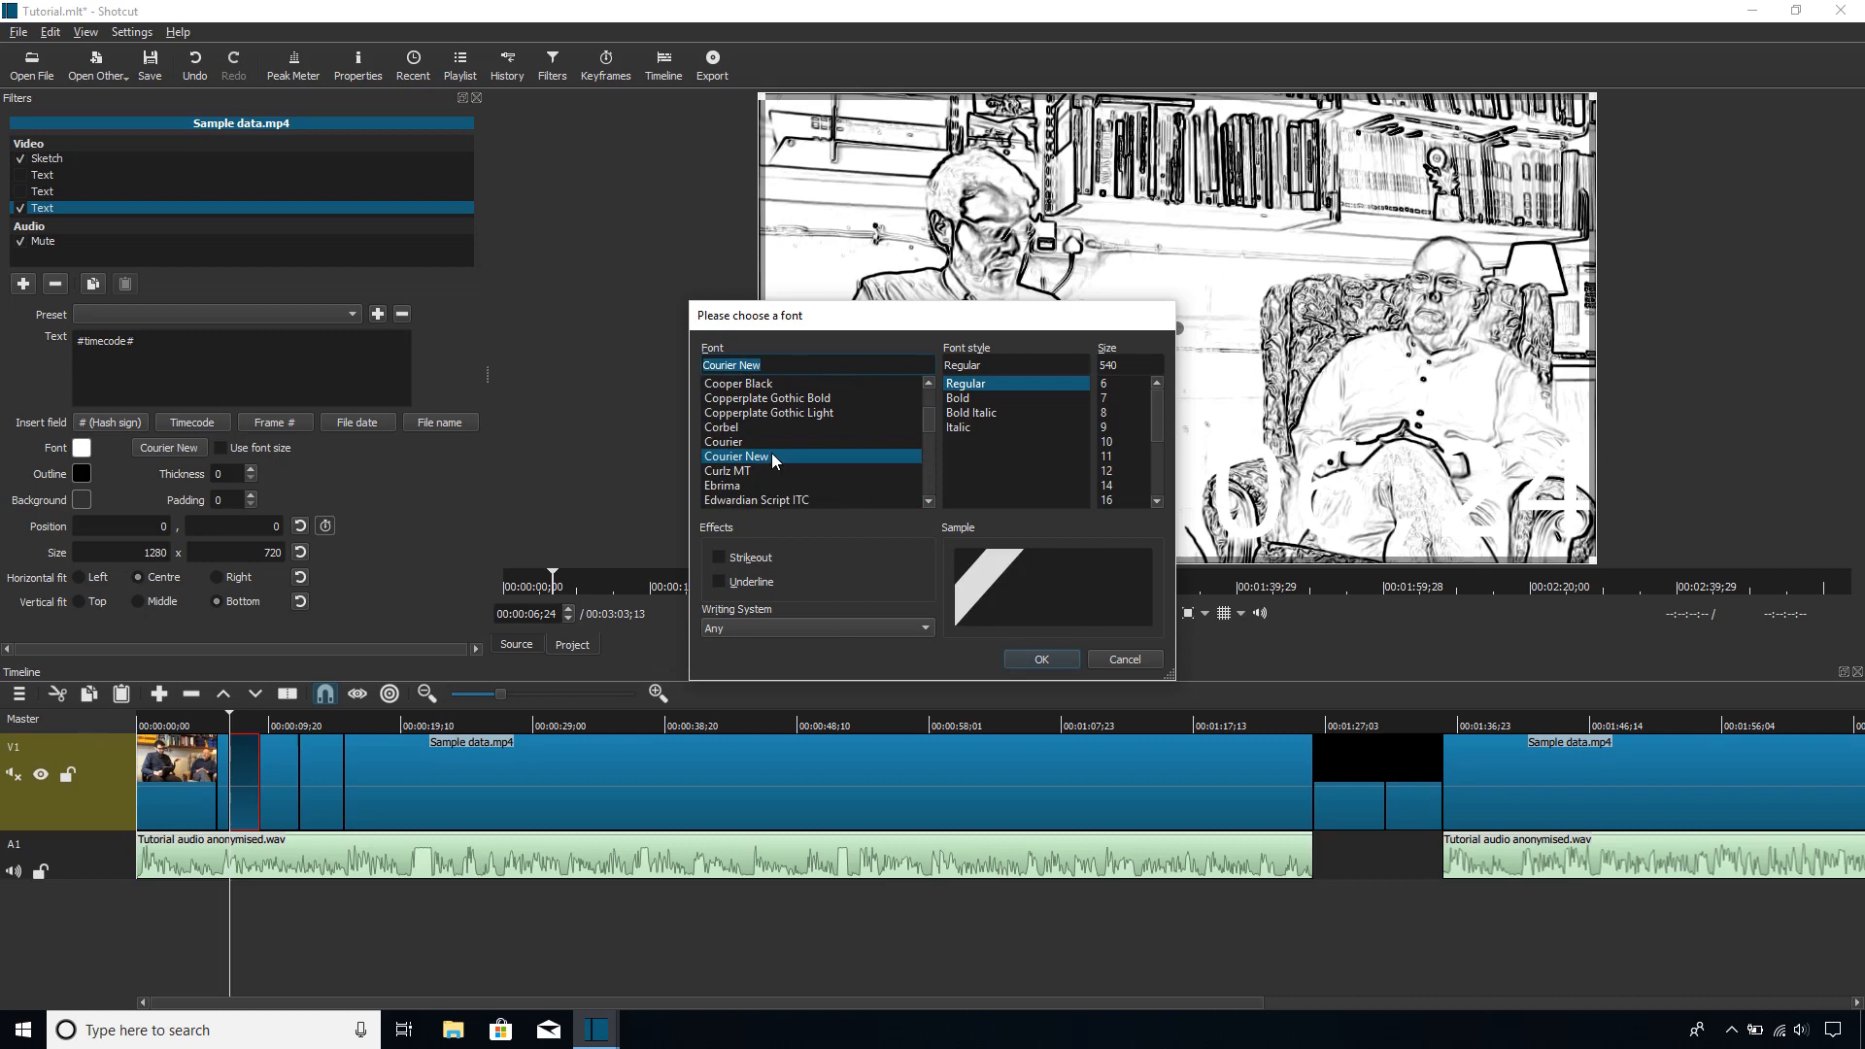
click(970, 396)
double_click(1130, 368)
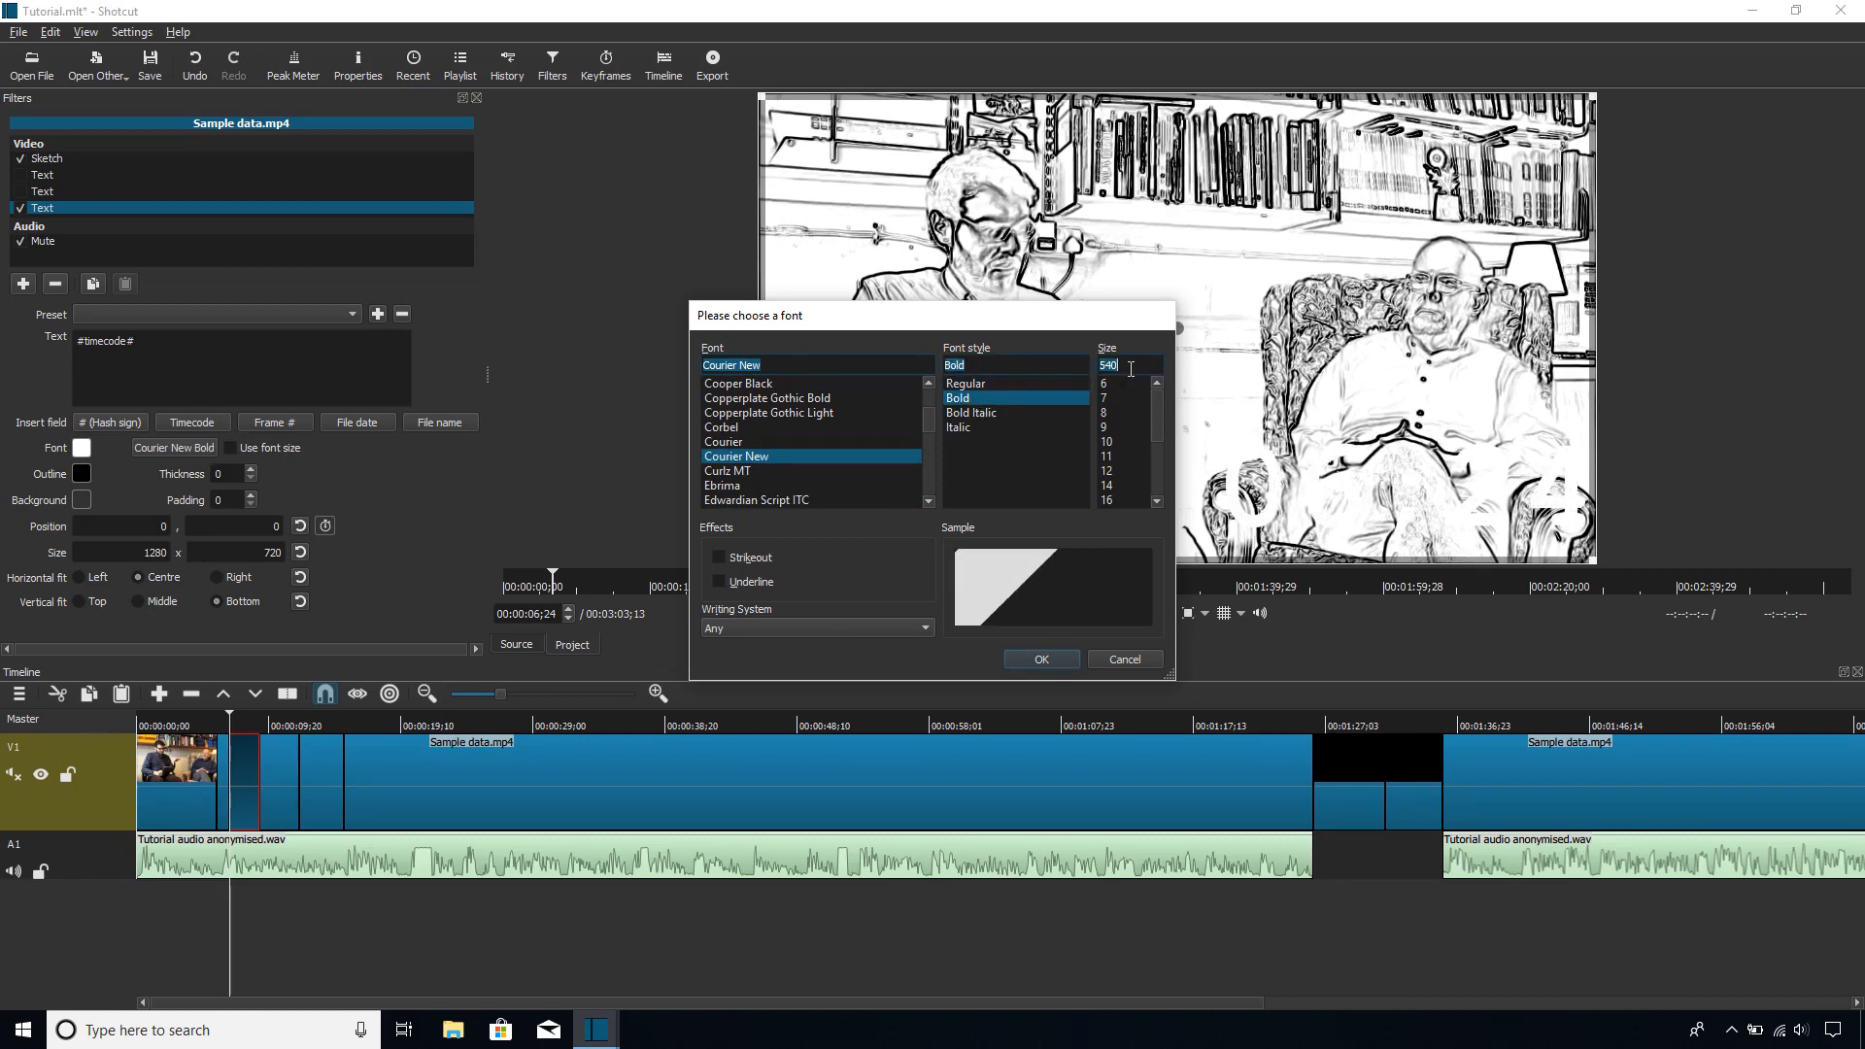
text(32)
click(1053, 658)
Step: Replace the #timecode# text with "TEXT TEXT" and make the filter use the chosen font size
drag(389, 388, 6, 320)
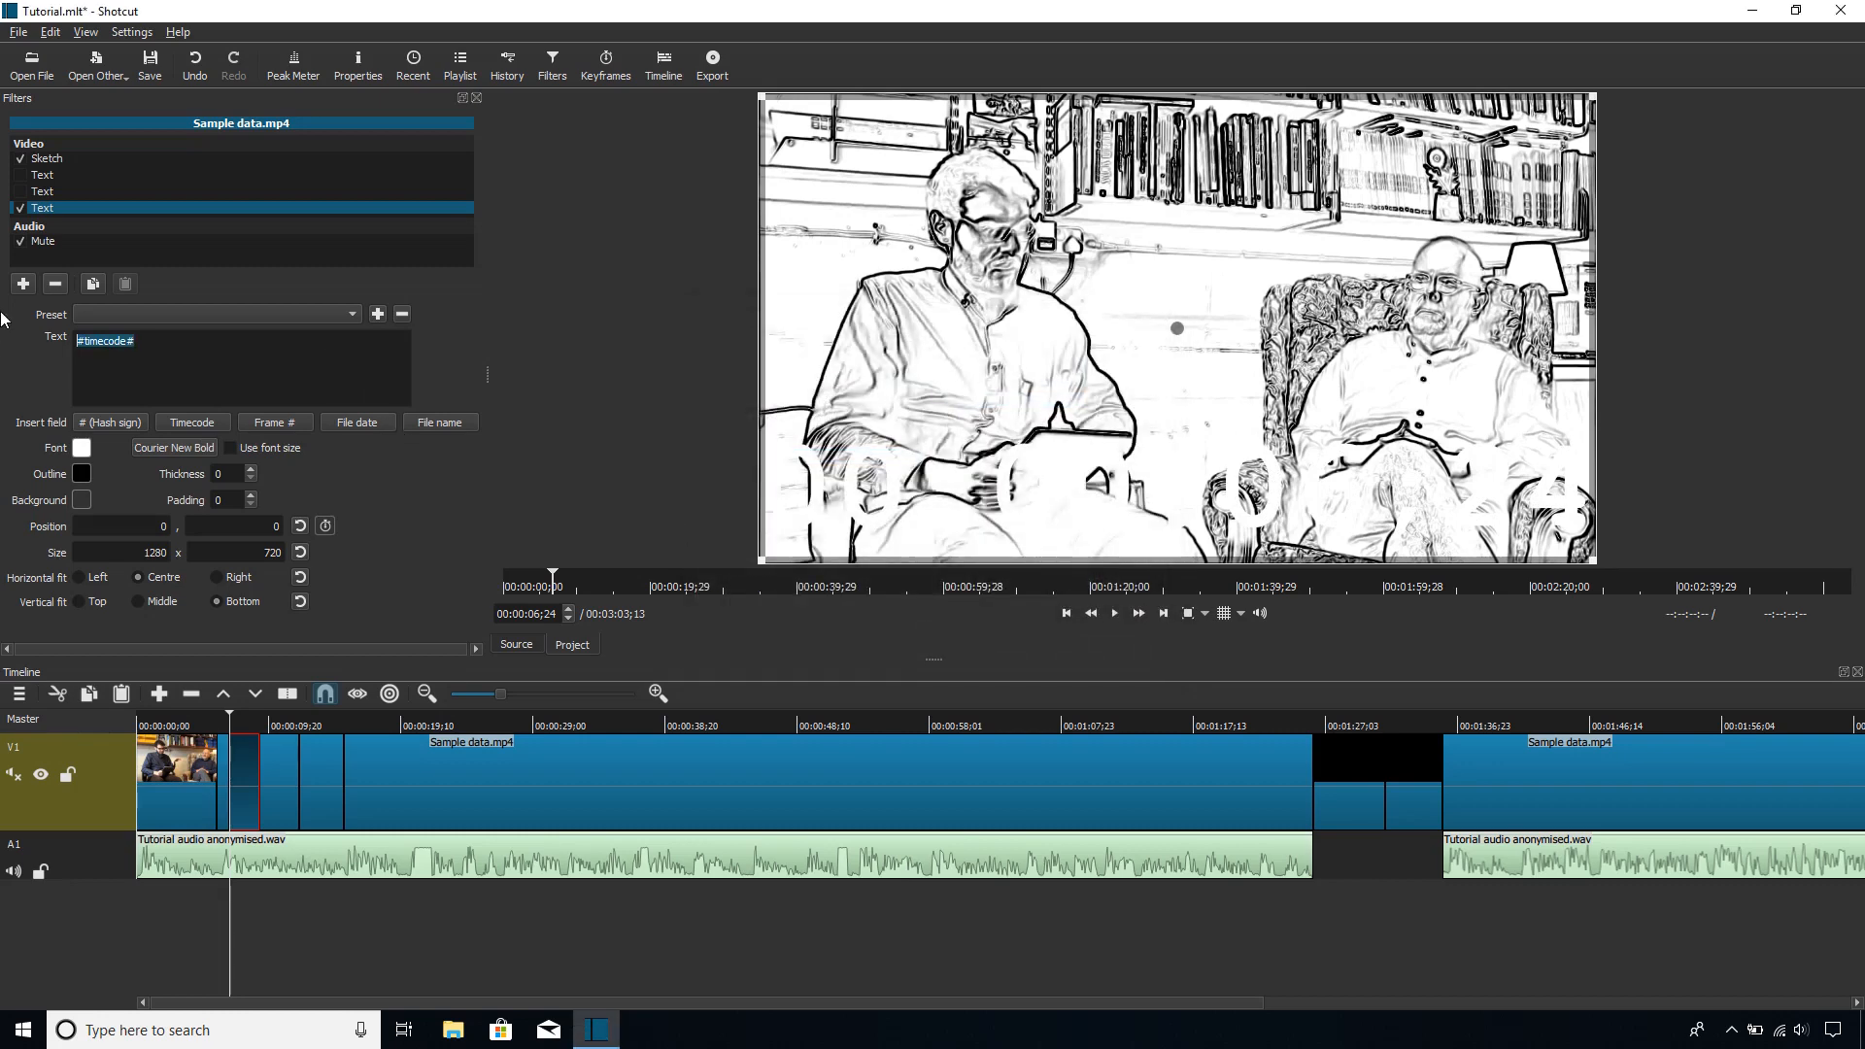
text(TEXT TEXT)
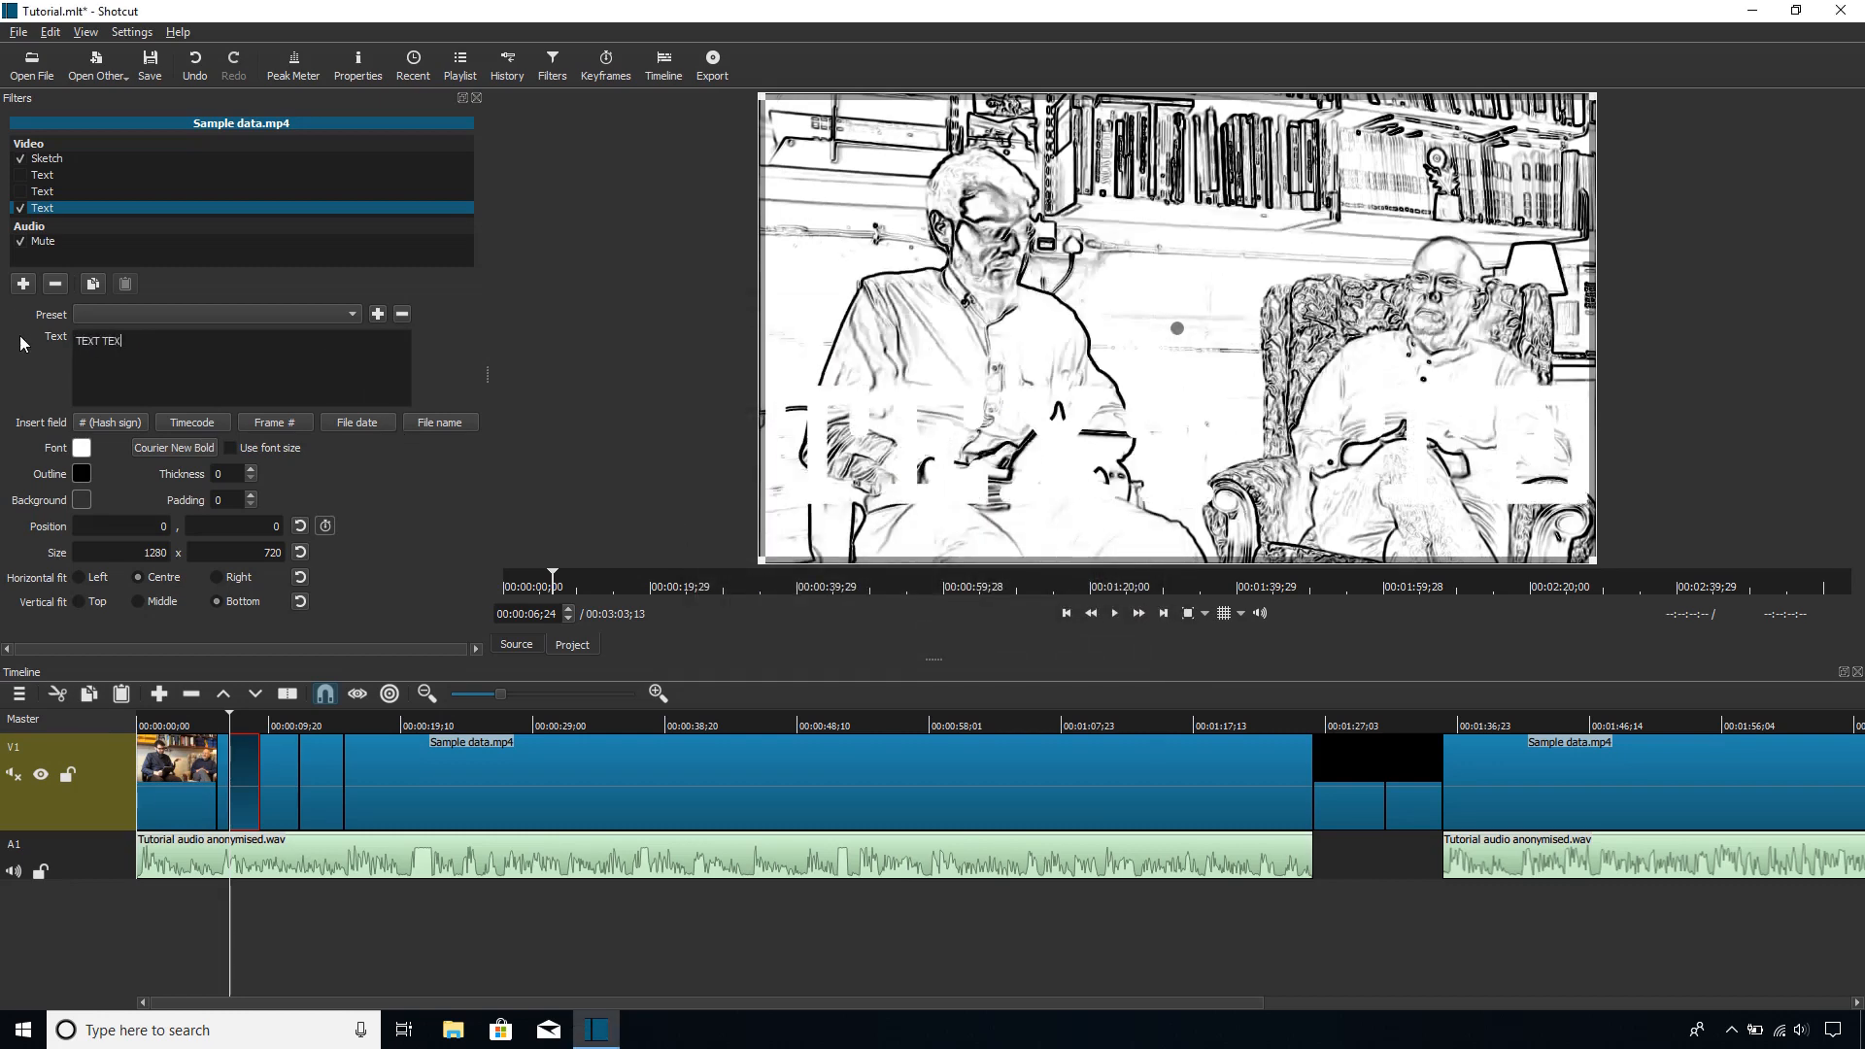
click(230, 448)
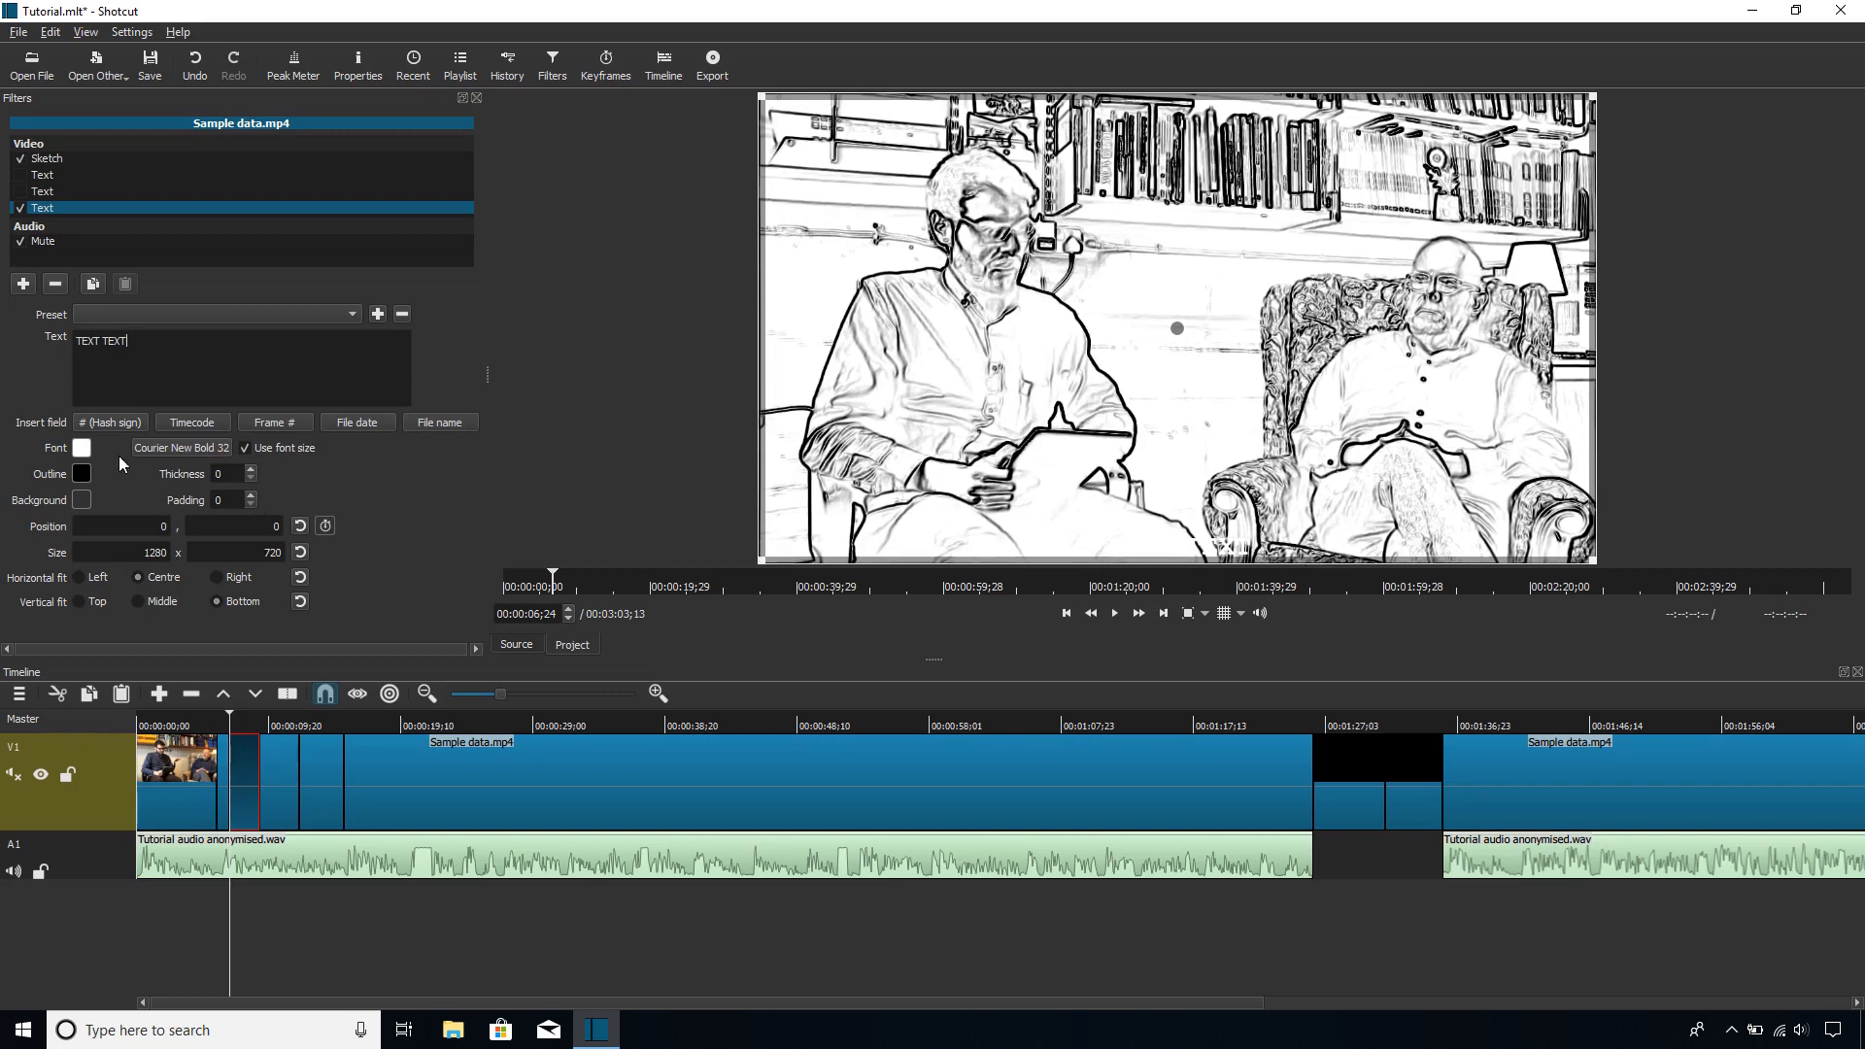
Step: Set the text's font colour to black (#000000)
click(82, 449)
click(696, 332)
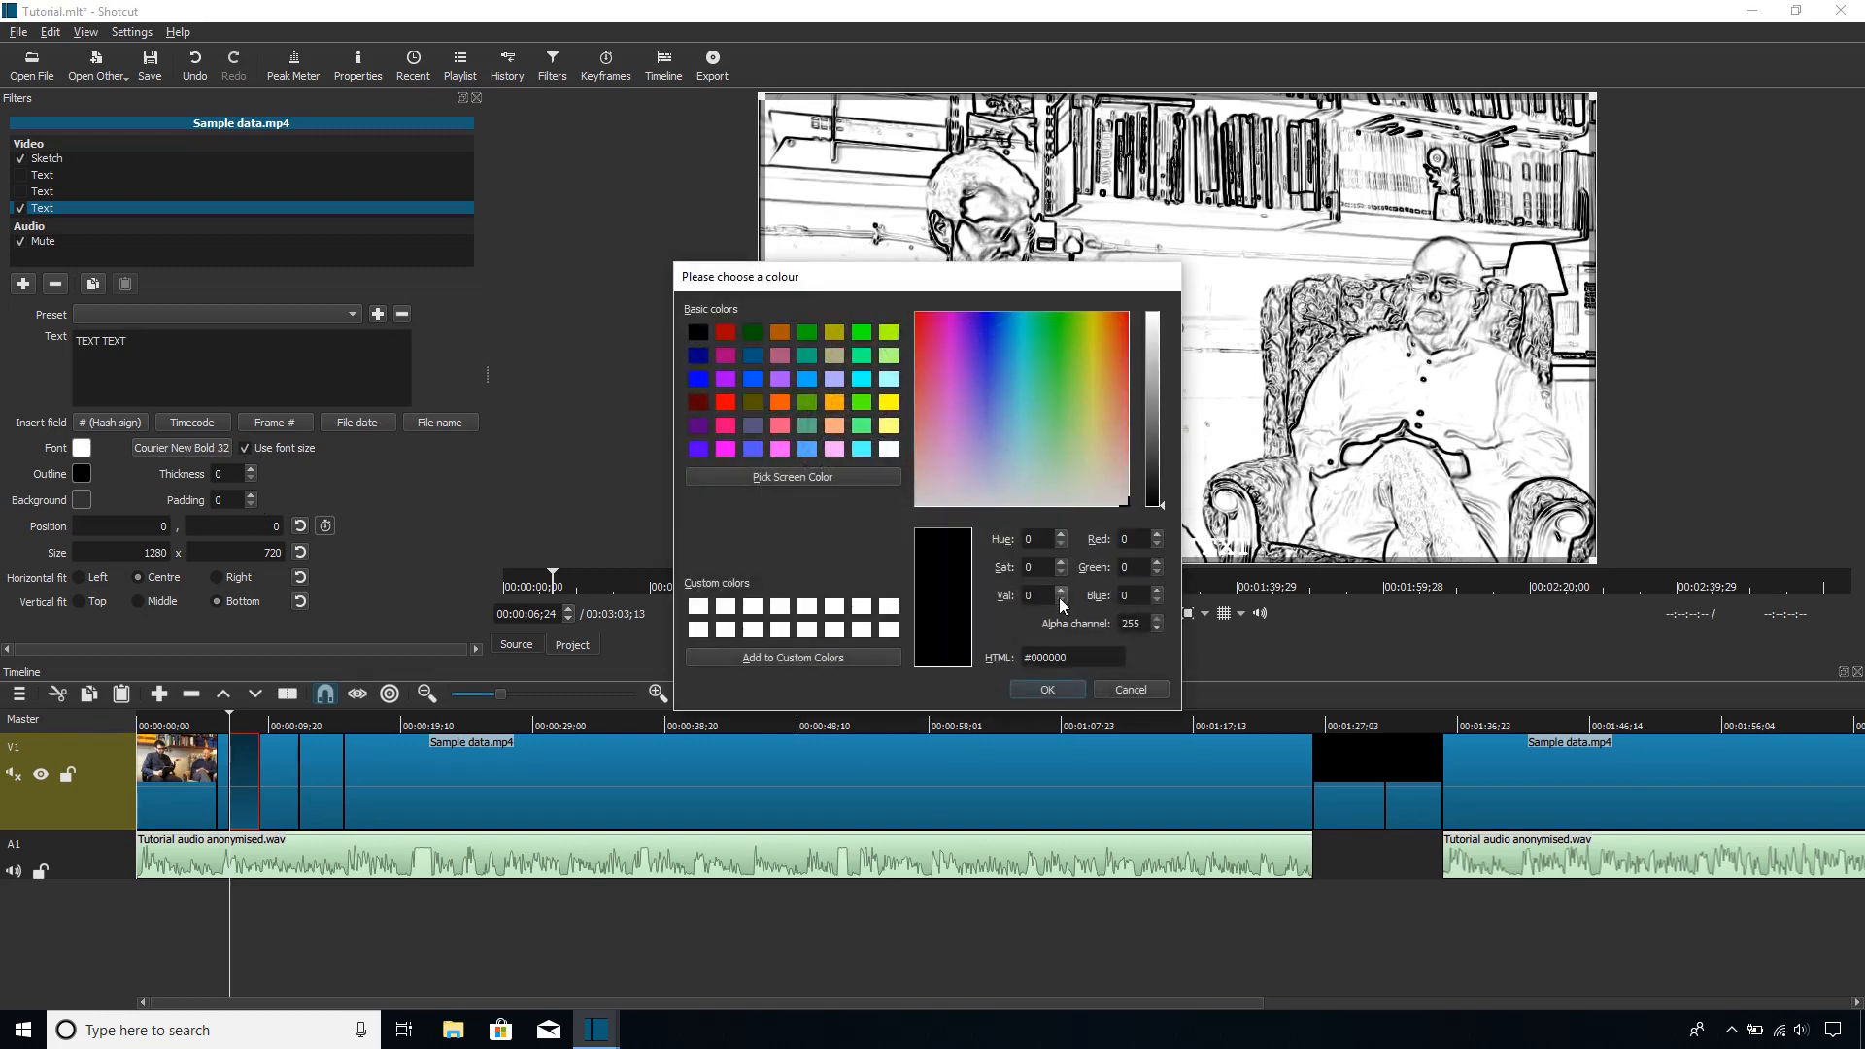
click(1049, 690)
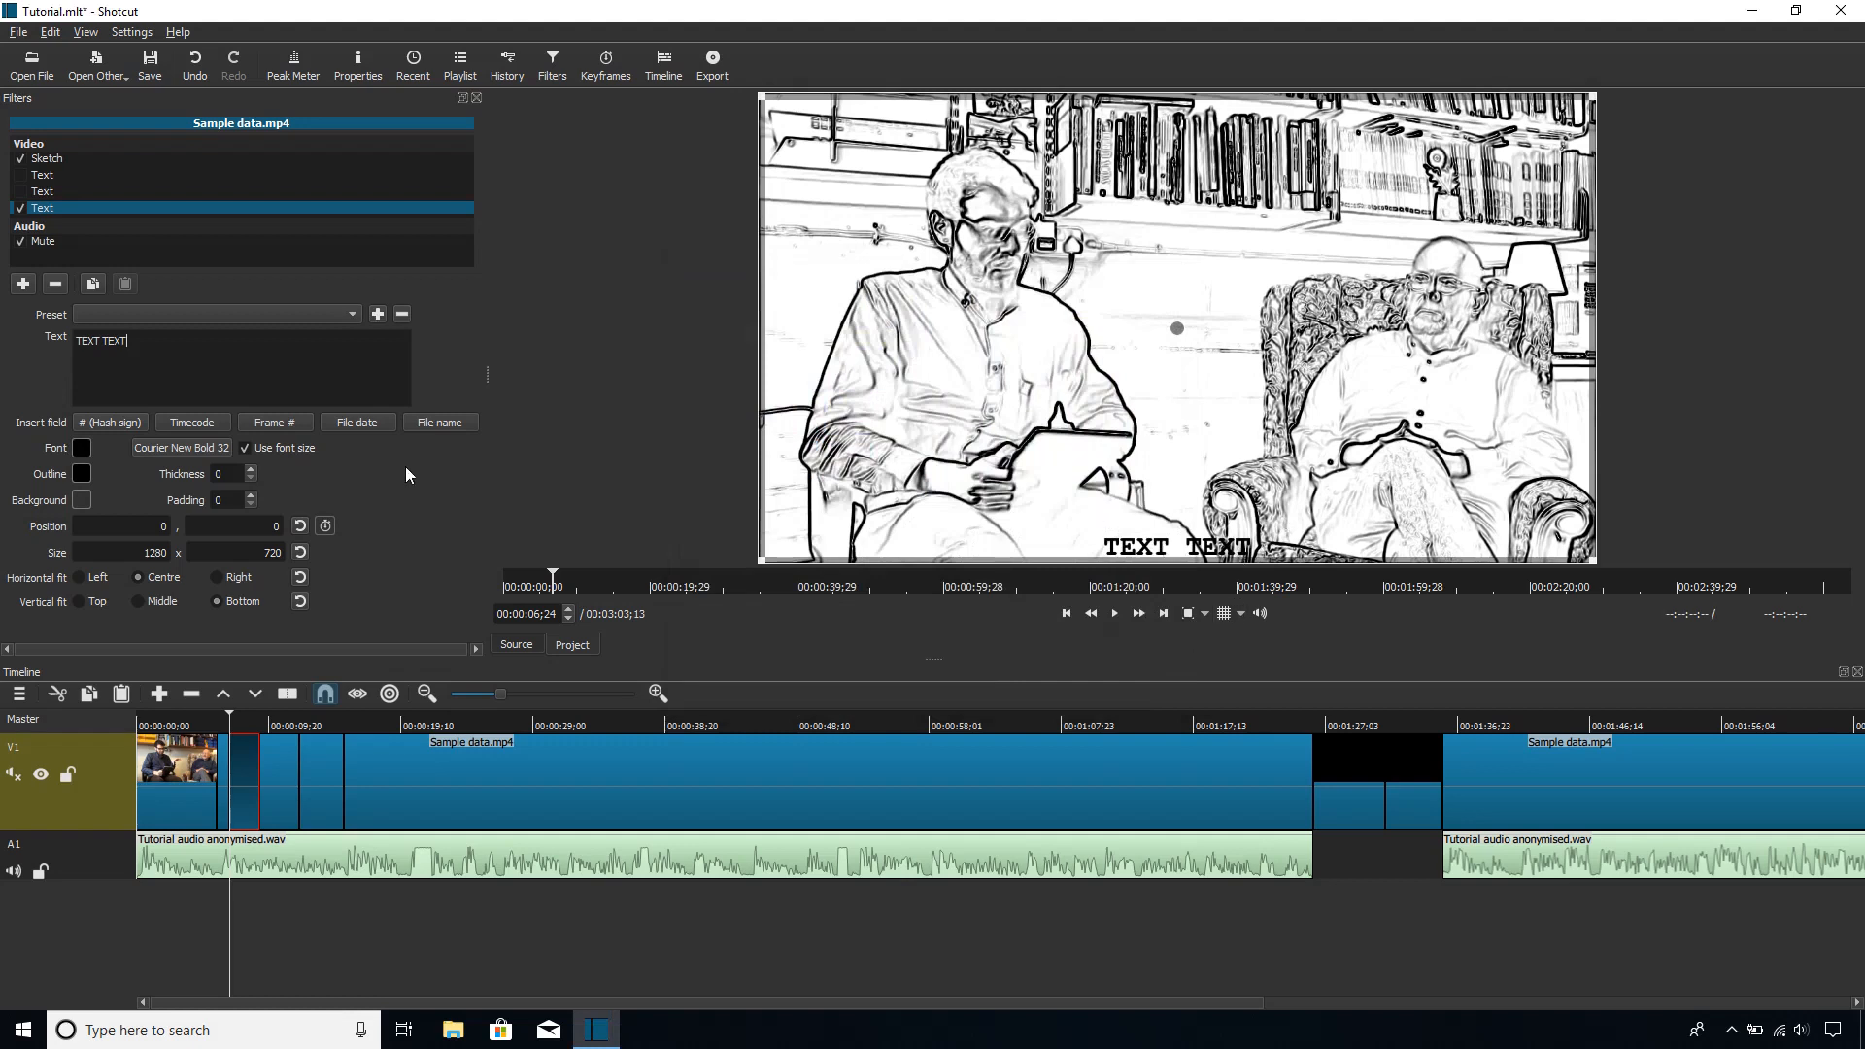
Step: Try different outline thicknesses on the text, ending at 0
click(249, 469)
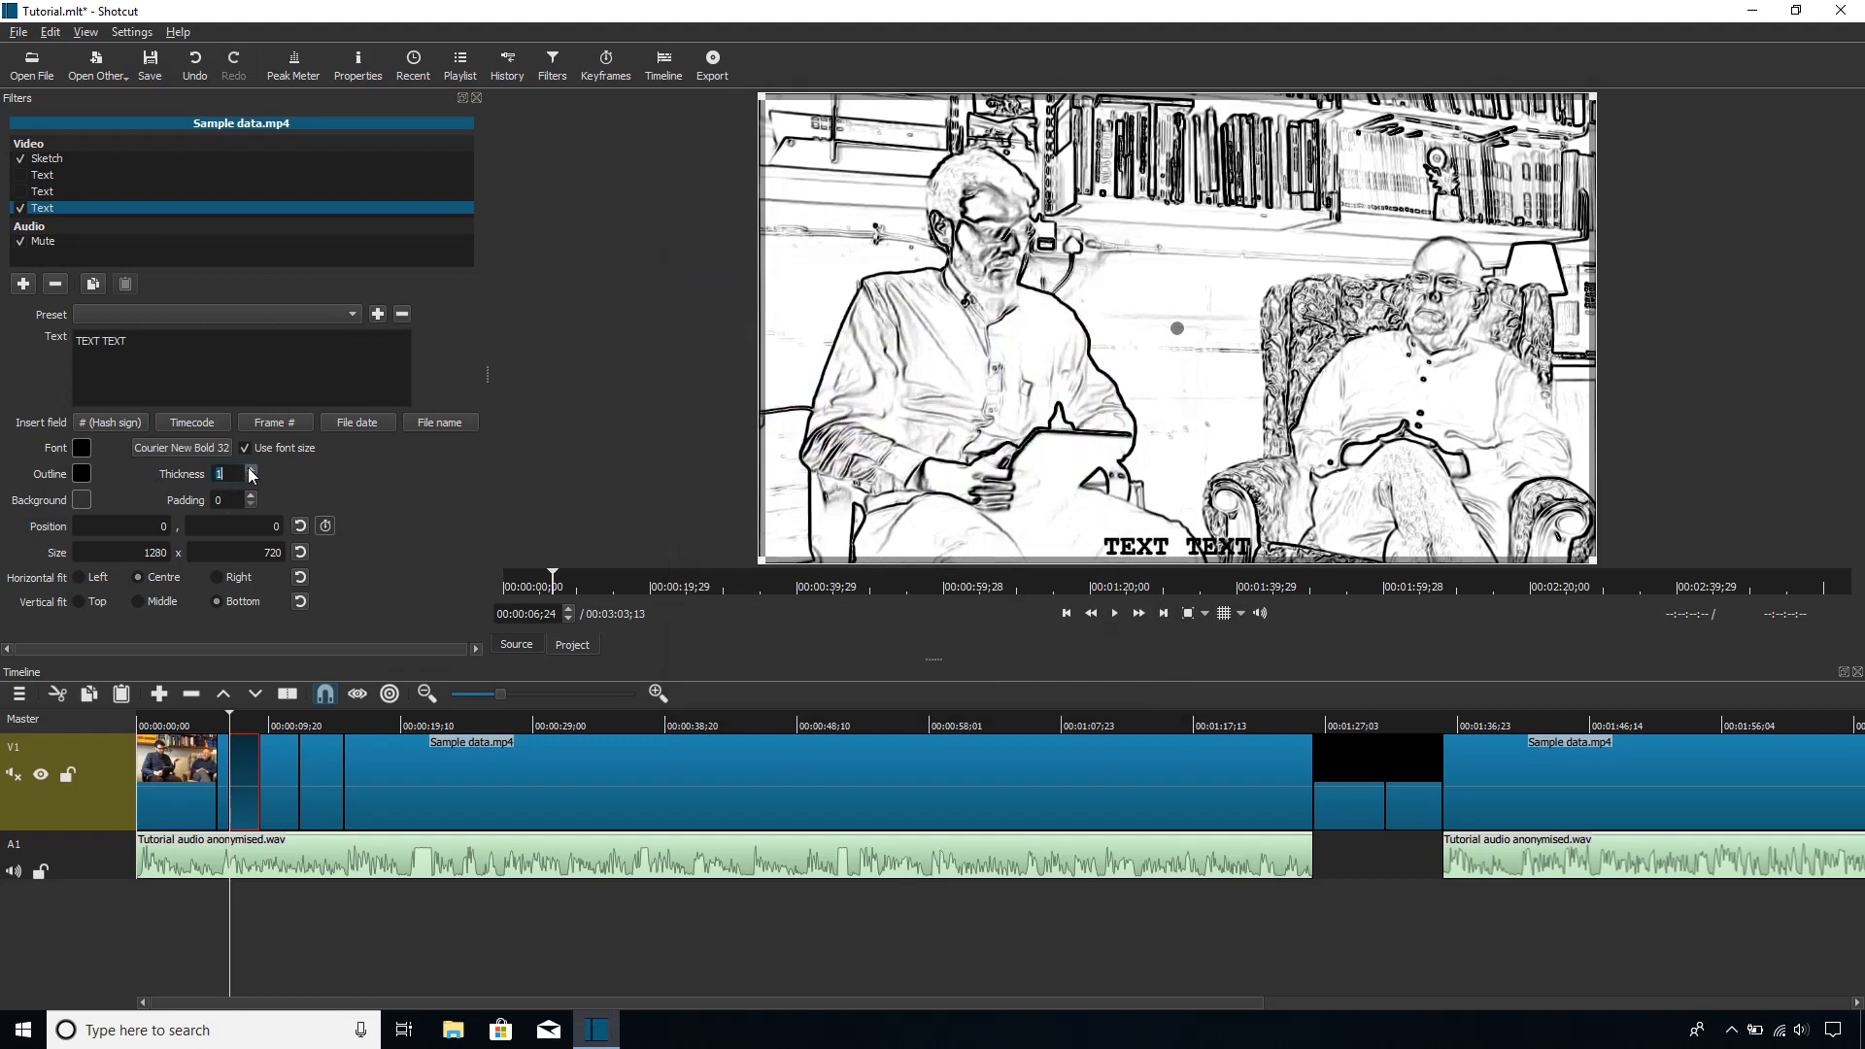
click(249, 469)
click(250, 469)
click(254, 477)
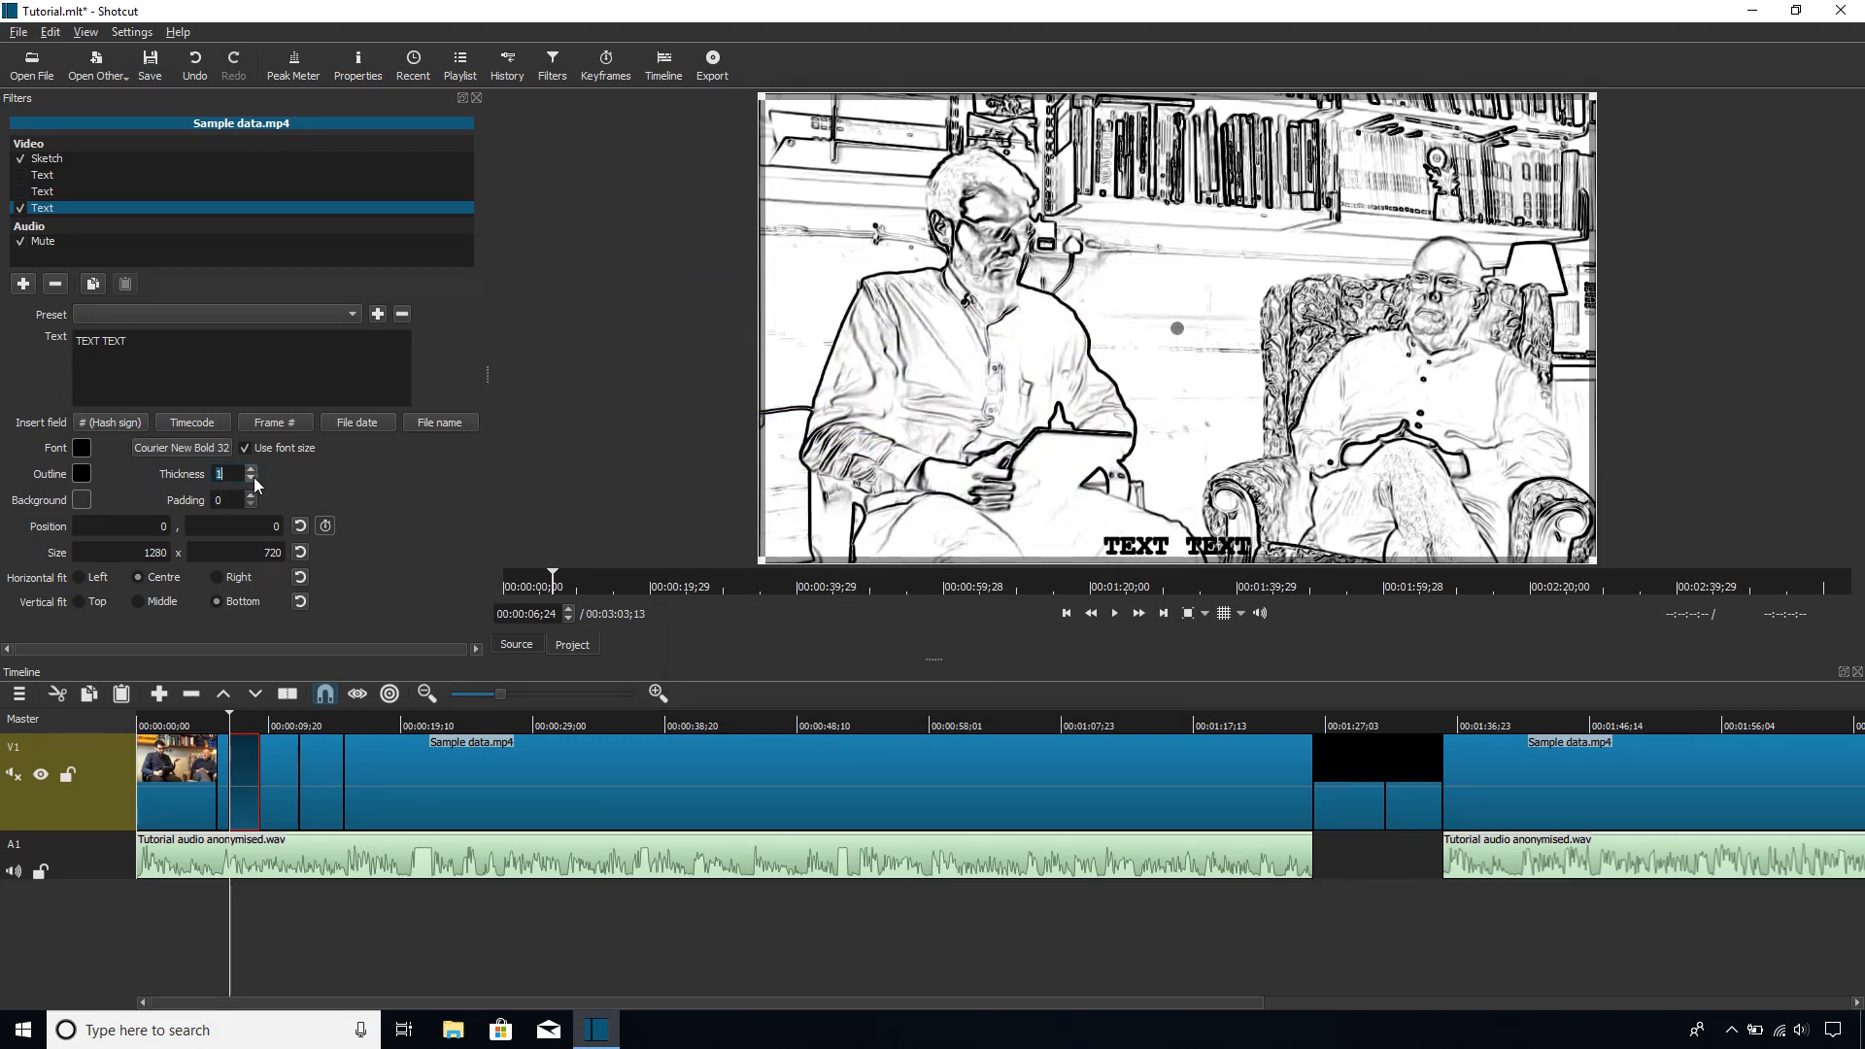
click(254, 477)
click(255, 477)
click(255, 470)
click(253, 470)
click(252, 470)
click(255, 470)
click(254, 477)
click(254, 477)
click(250, 469)
click(250, 469)
click(253, 477)
click(254, 470)
click(254, 477)
click(255, 477)
click(255, 477)
Step: Align the text to the frame's top left and offset its box to about 53, 22
click(90, 602)
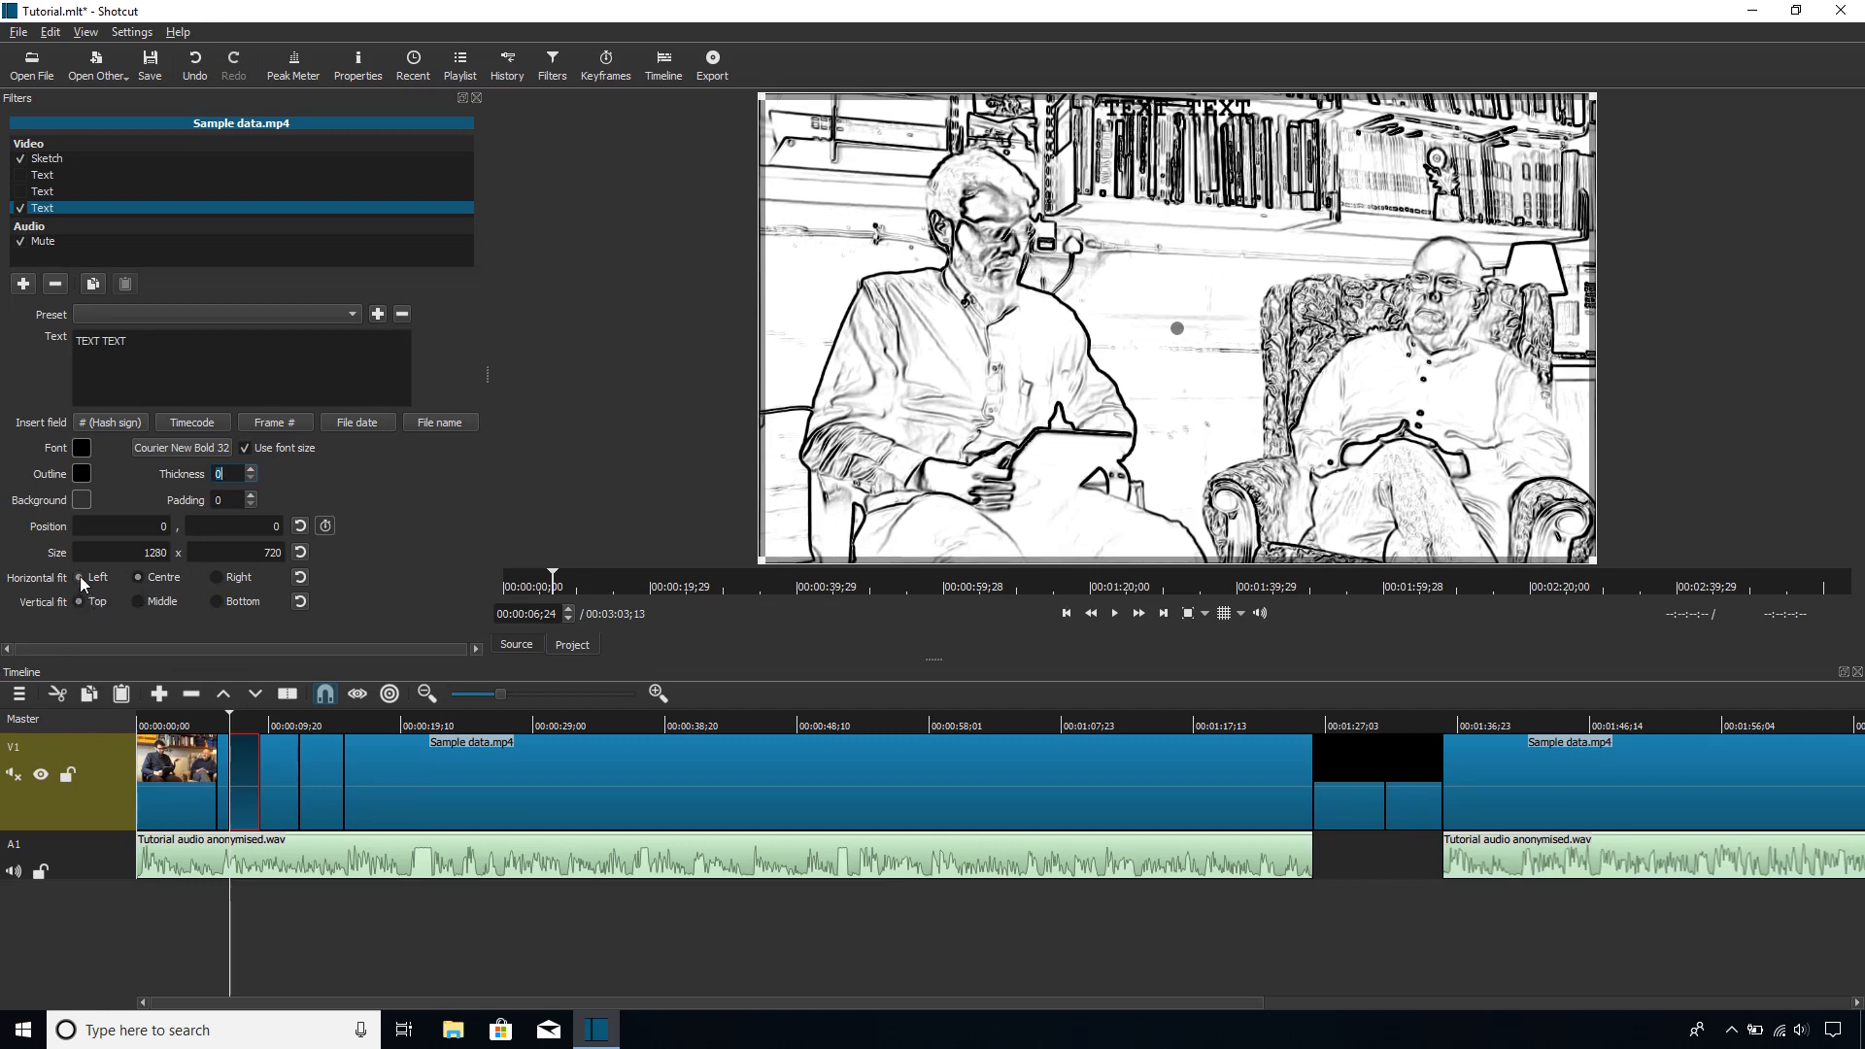
click(80, 577)
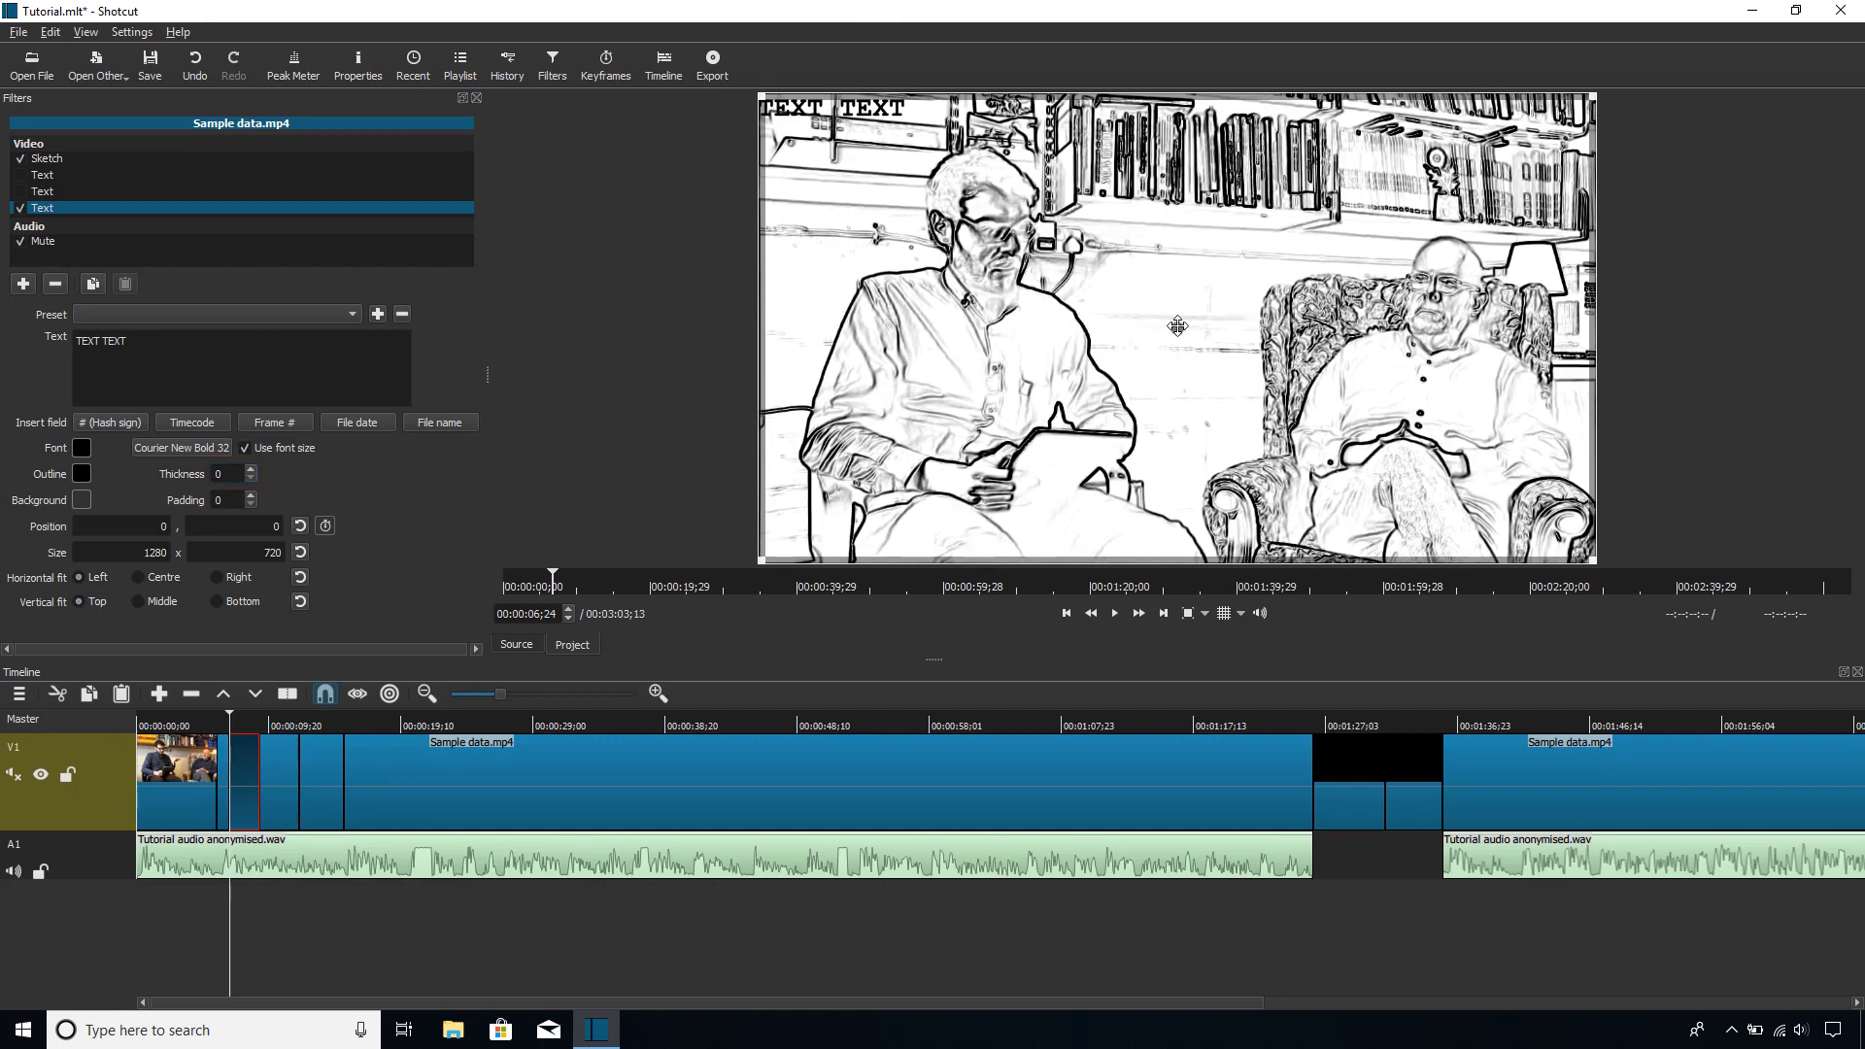
drag(1178, 326, 1224, 358)
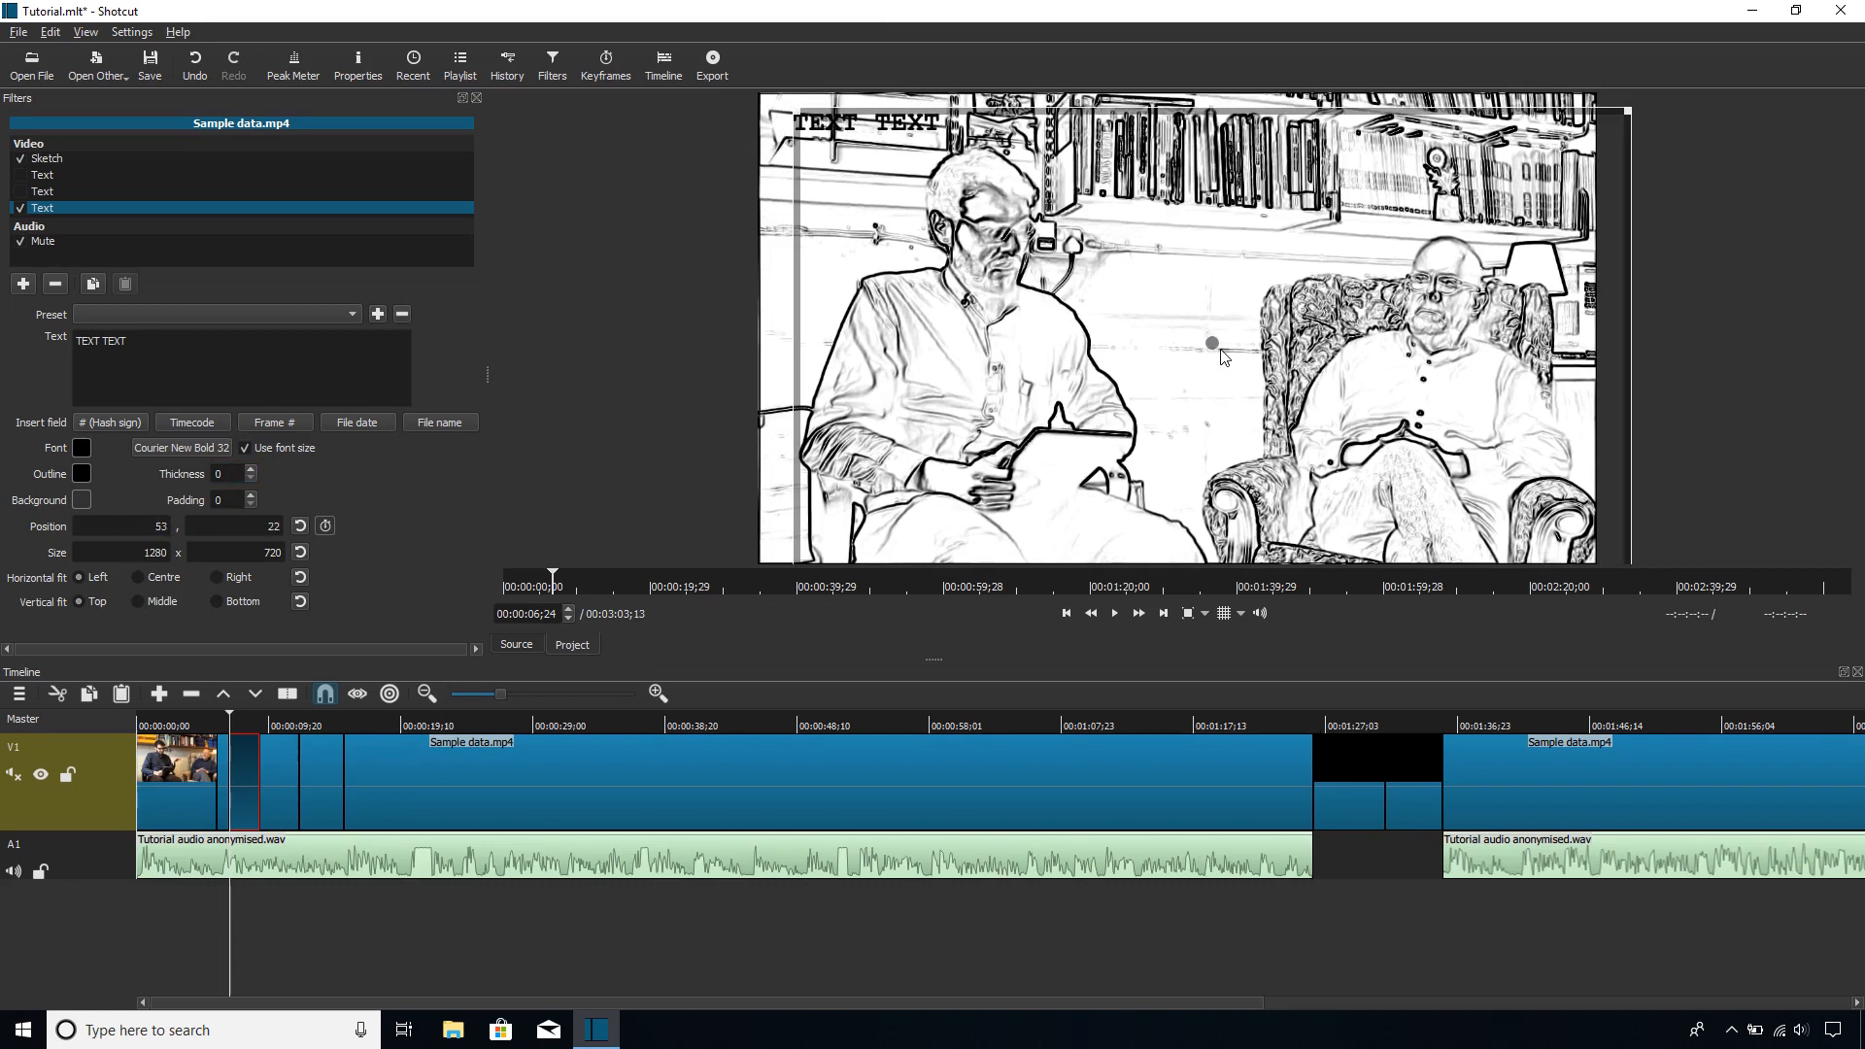
Step: Copy the caption "And in a roughly chronological way, as well." from the first Text filter
drag(256, 353, 134, 297)
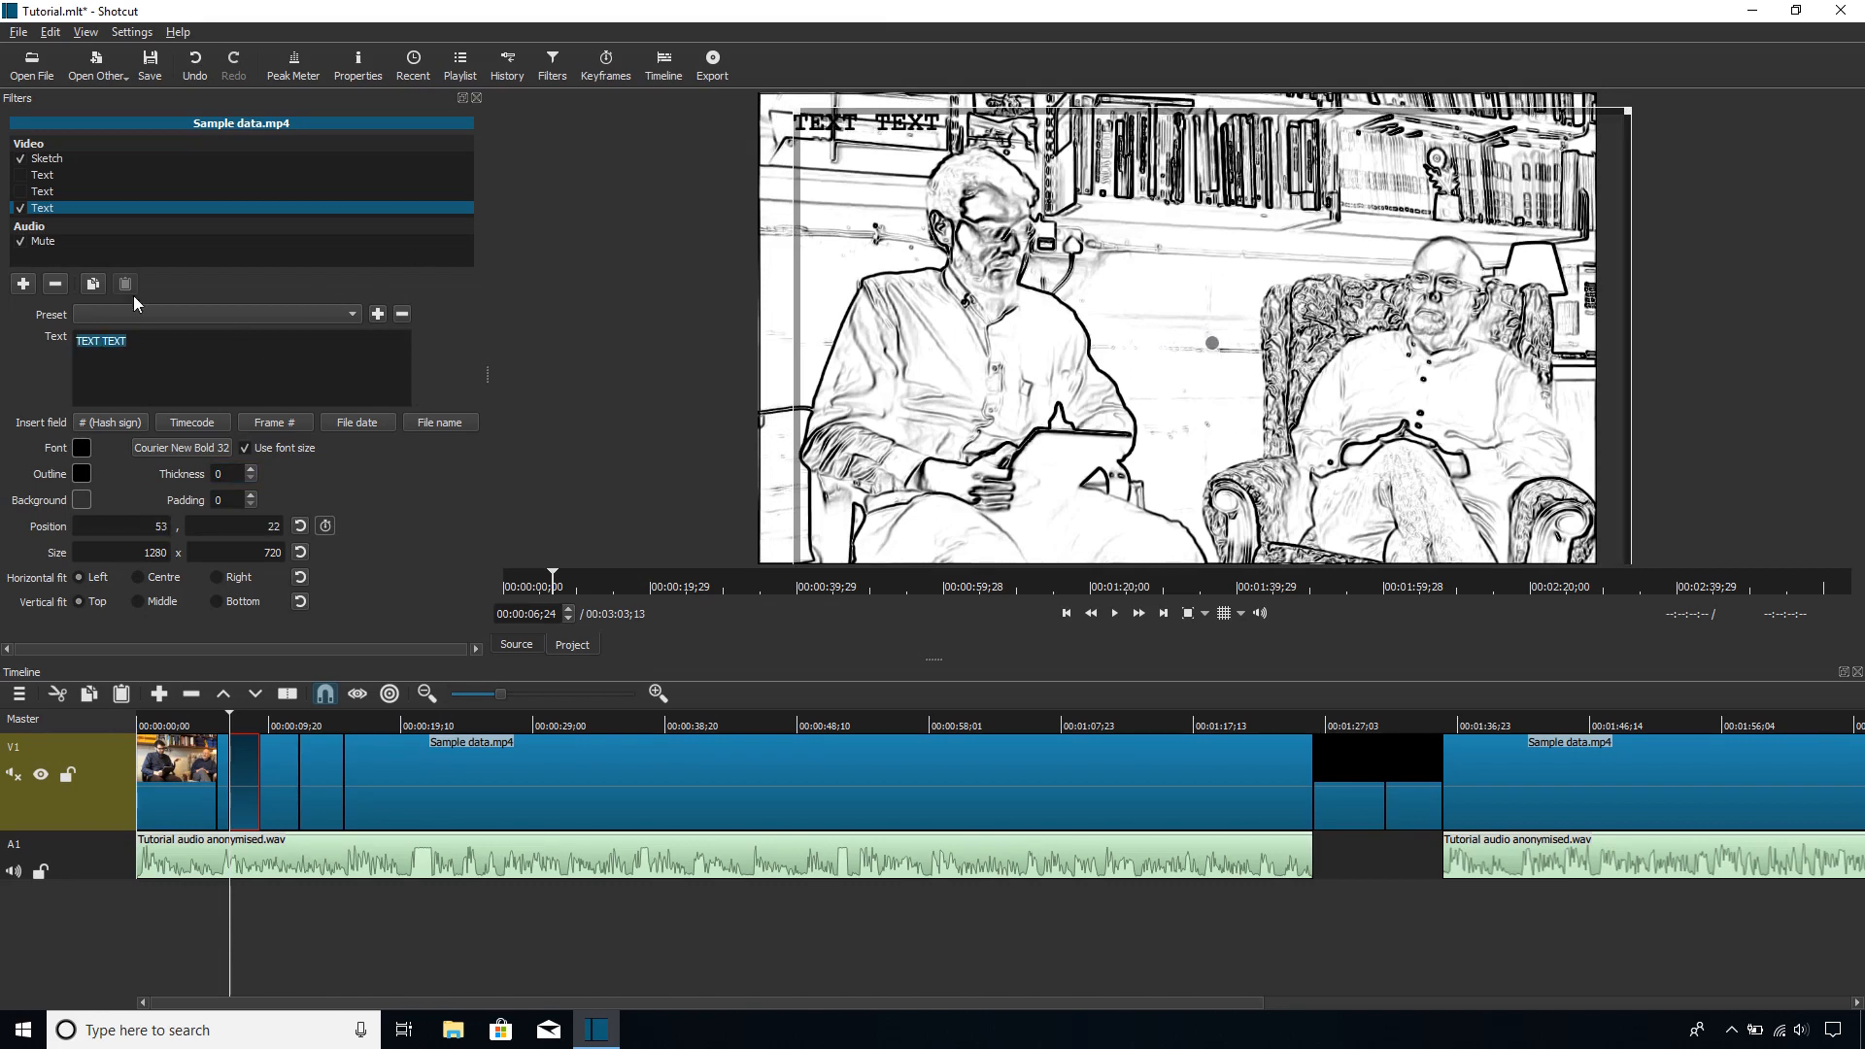
click(67, 175)
drag(148, 362, 79, 338)
right_click(144, 358)
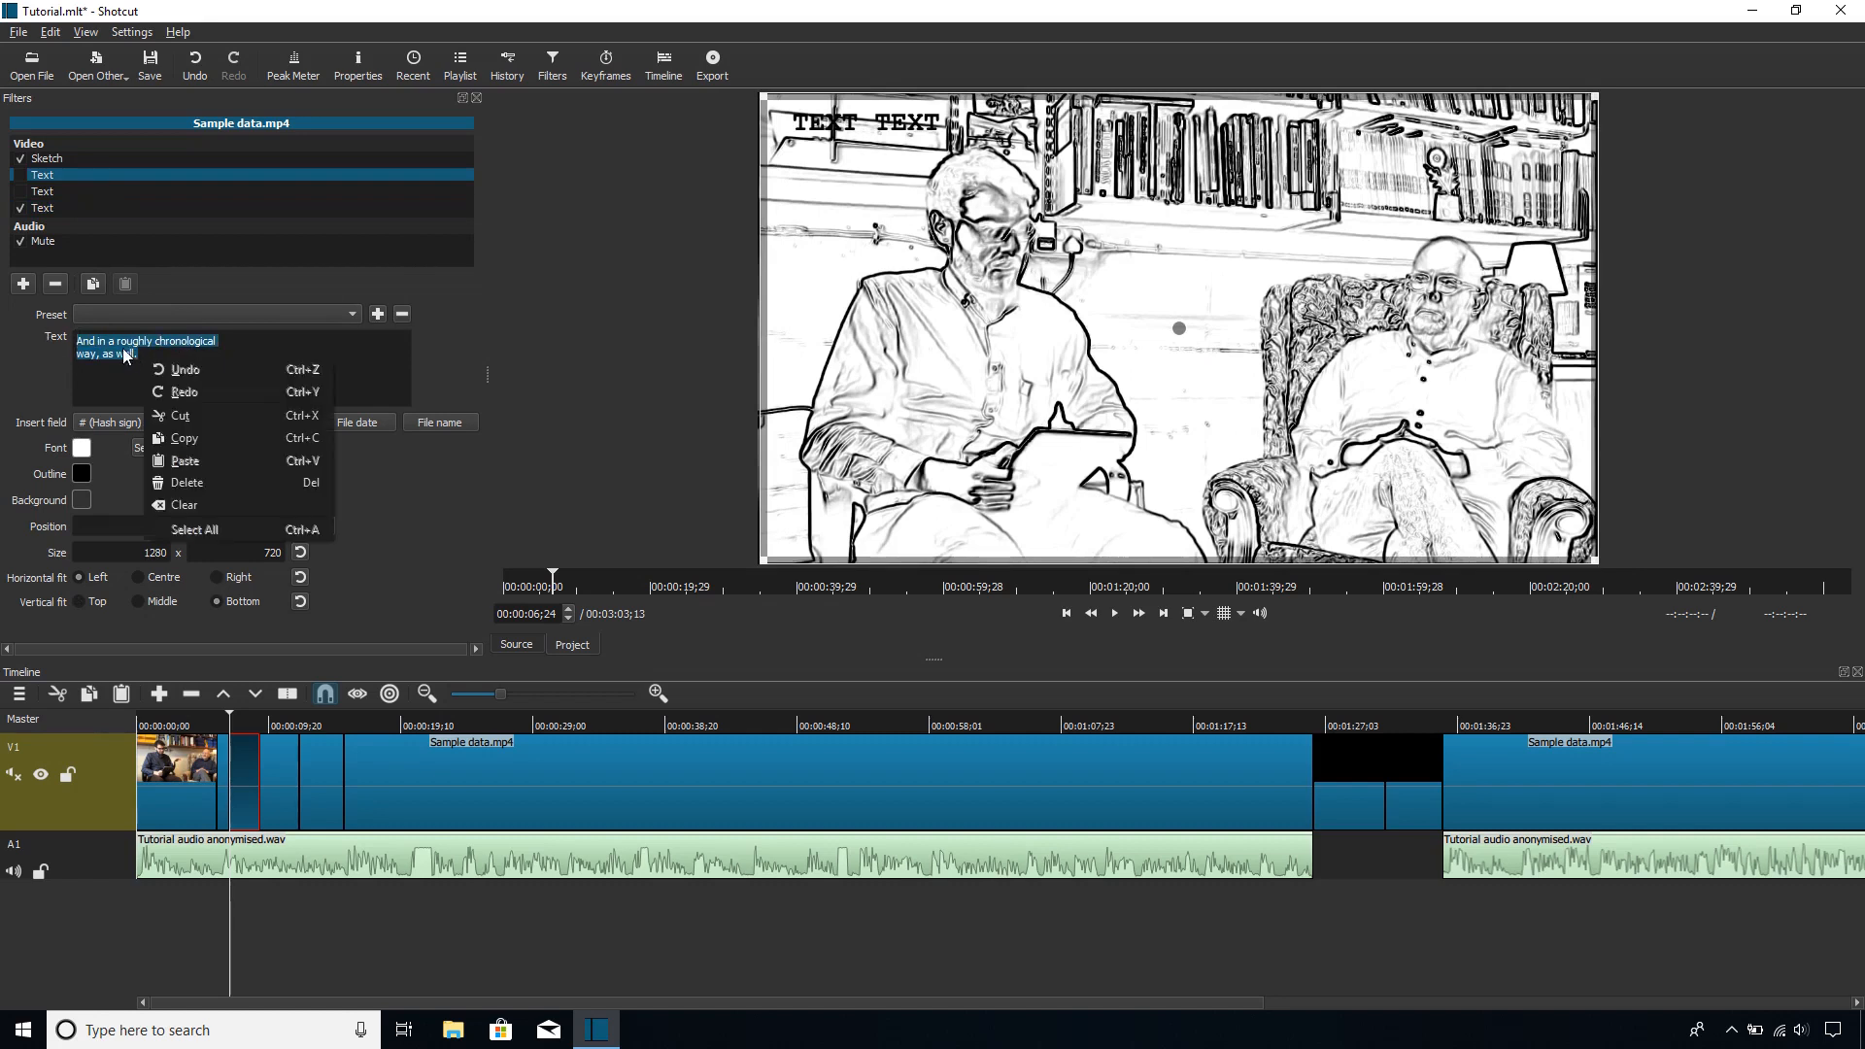
click(211, 439)
Step: Replace "TEXT TEXT" in the third Text filter with the copied caption
click(61, 207)
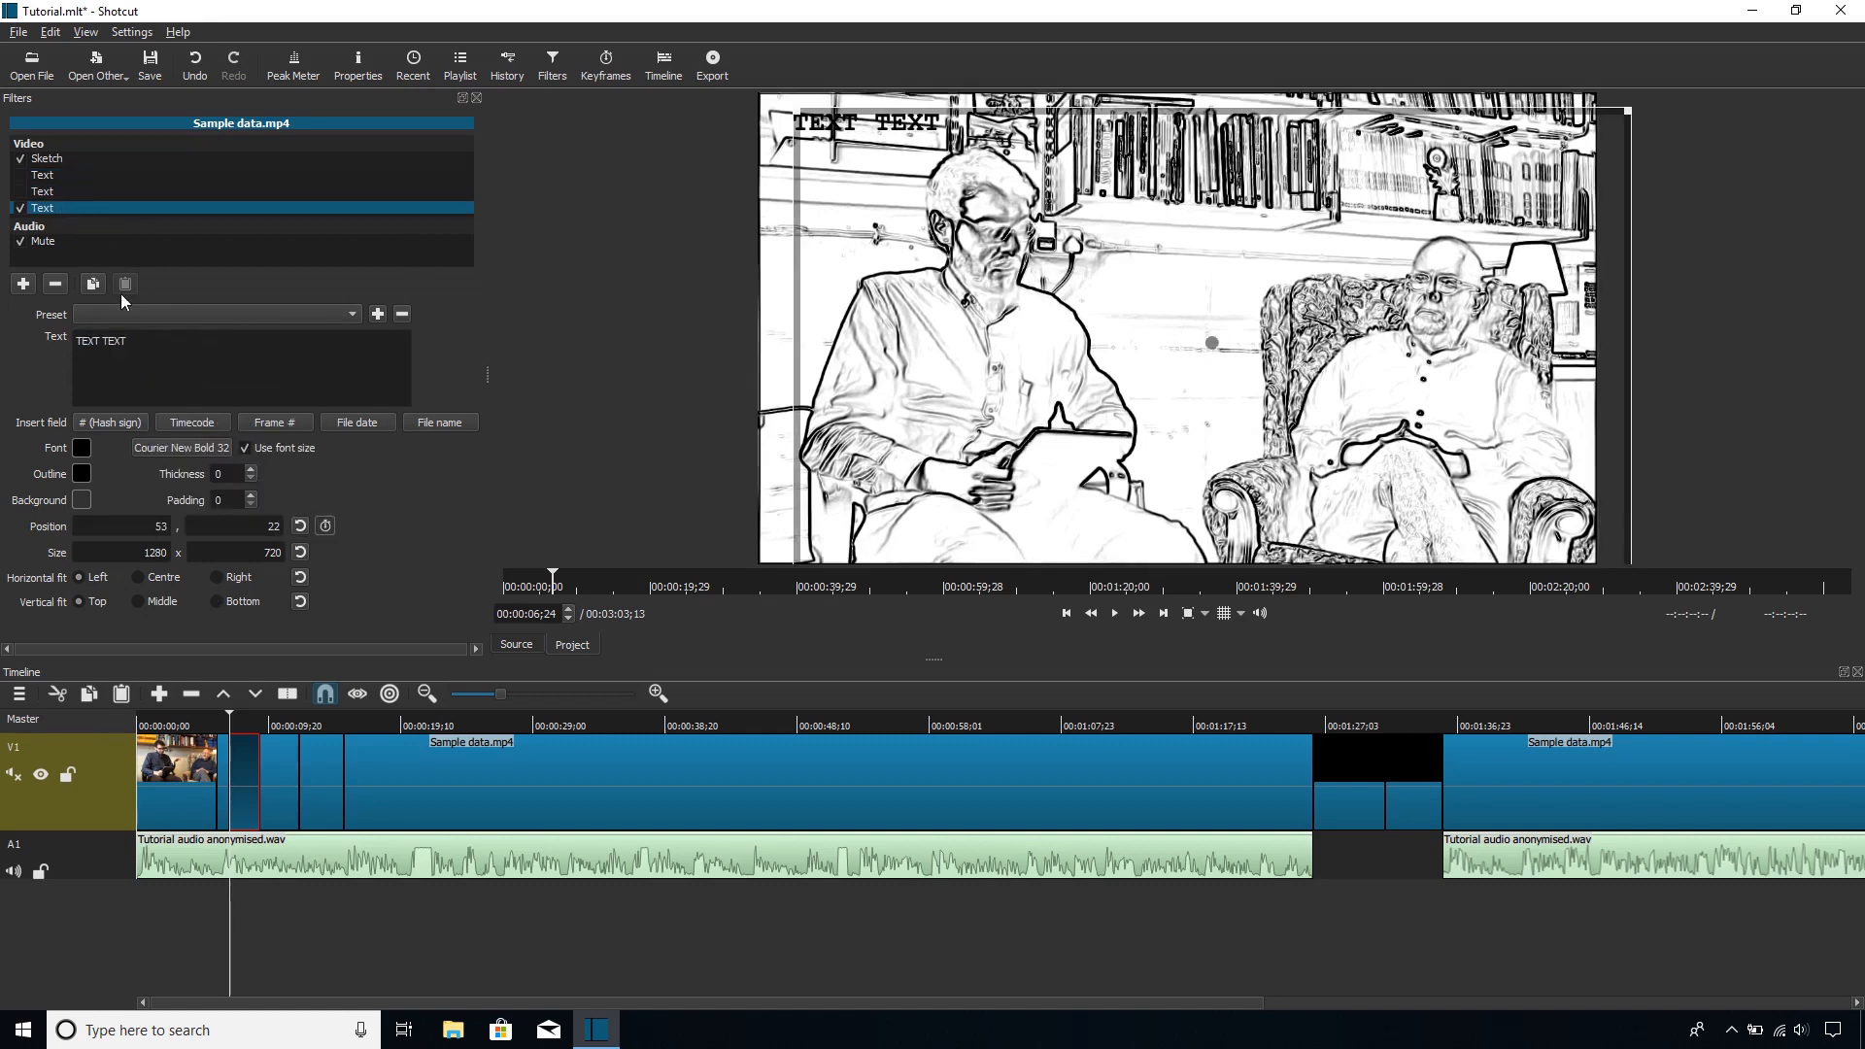
drag(142, 344, 2, 326)
key(BackSpace)
right_click(191, 365)
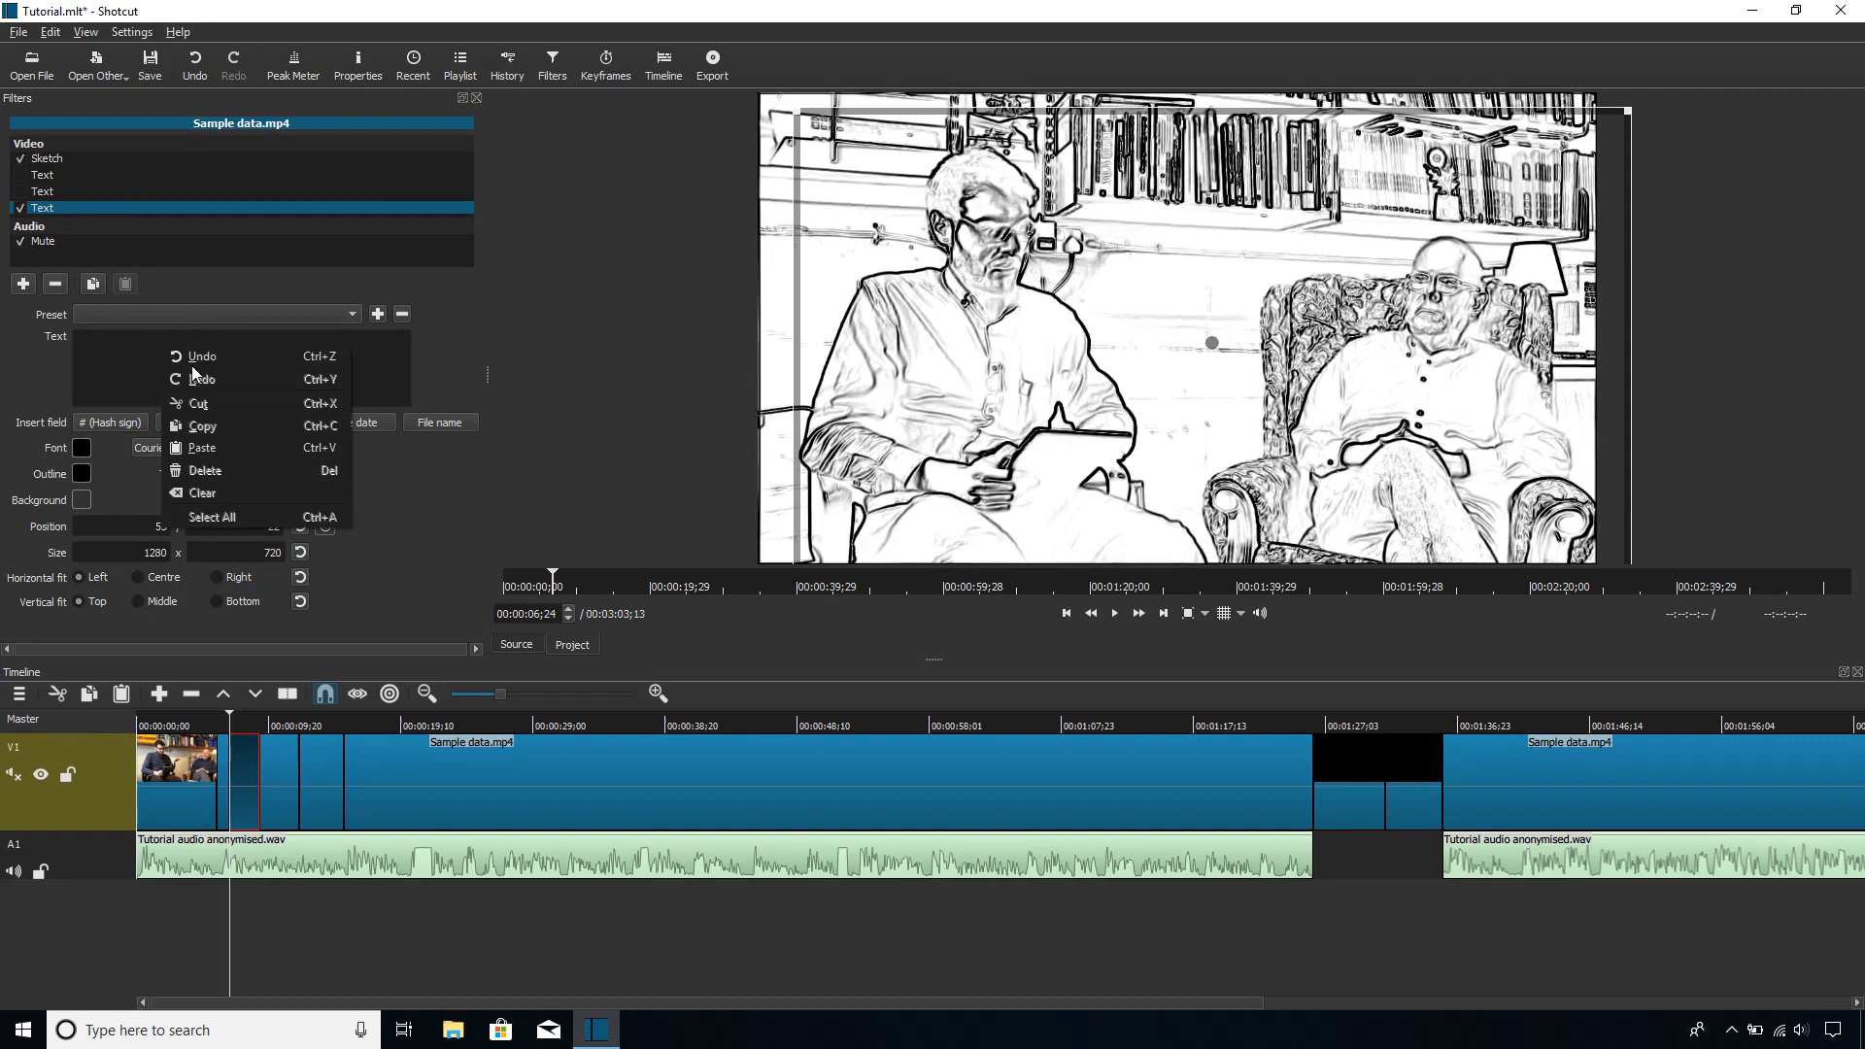
click(239, 450)
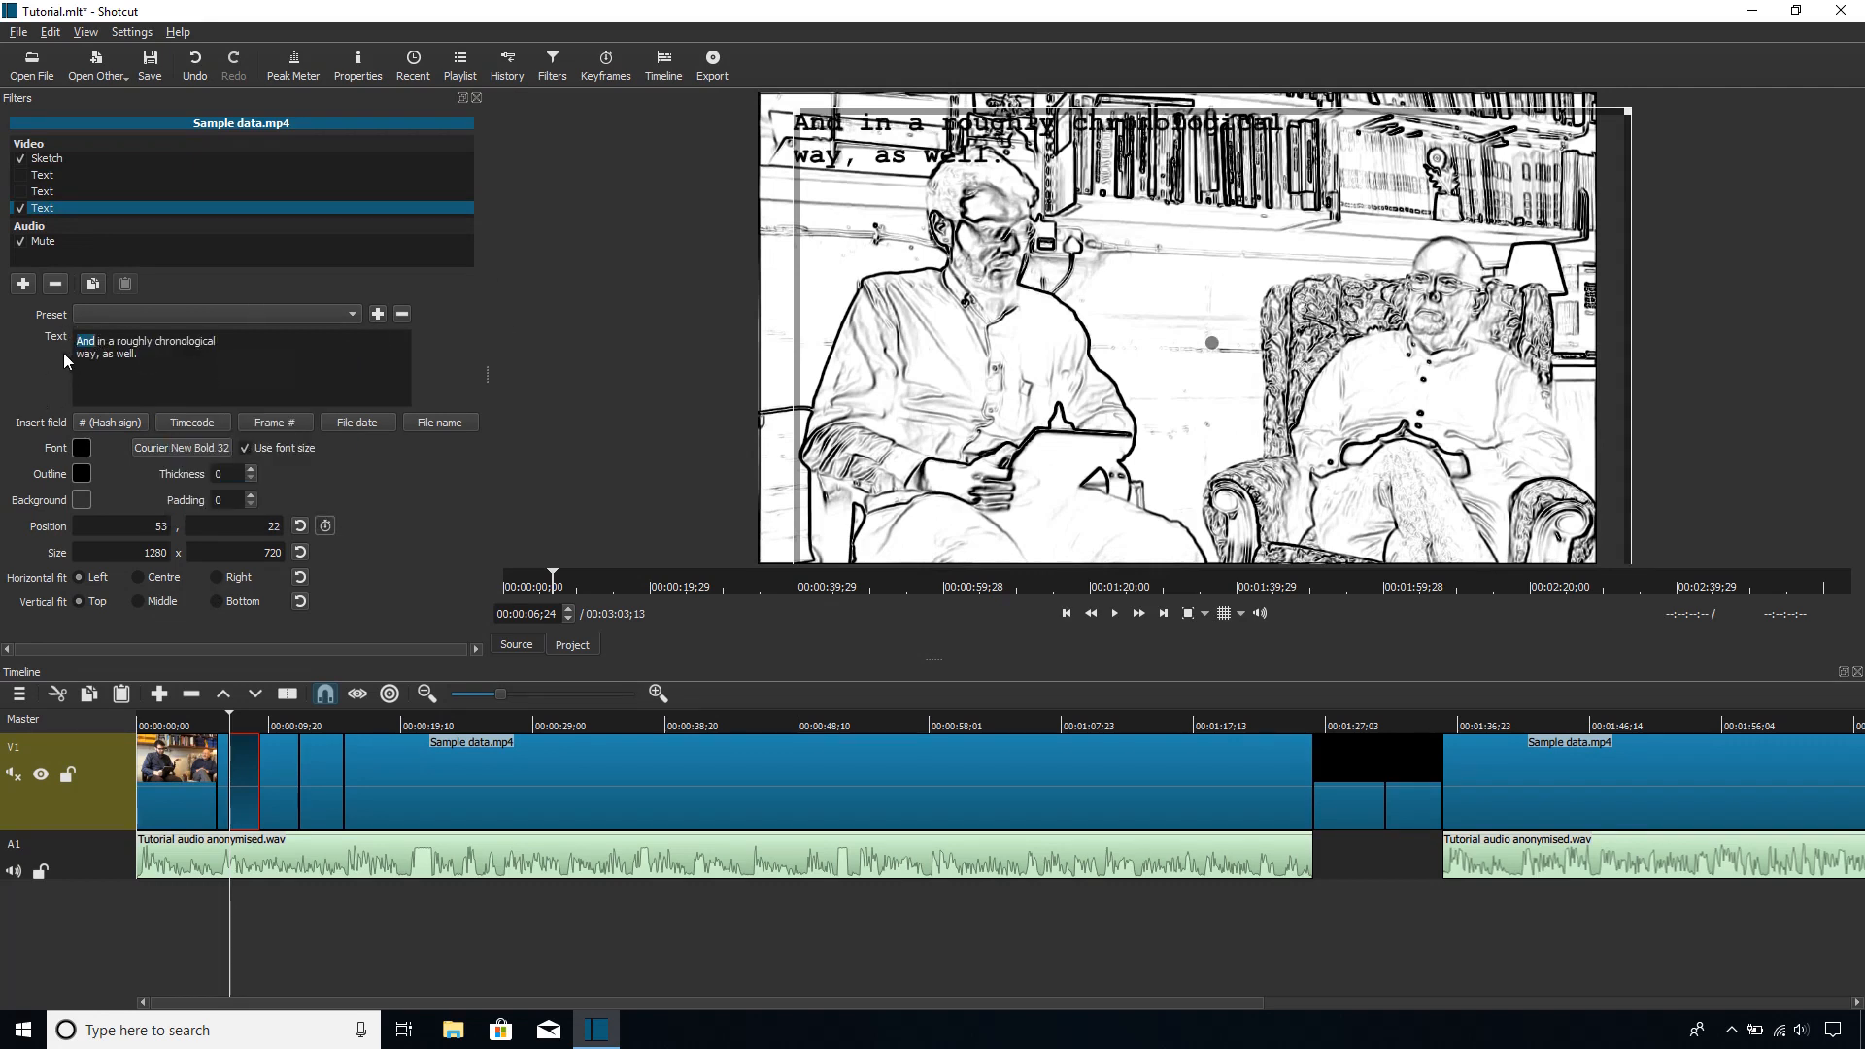
Step: Insert the speaker label "INT:" directly before "And" at the start of the caption
click(107, 342)
text(INT:)
key(BackSpace)
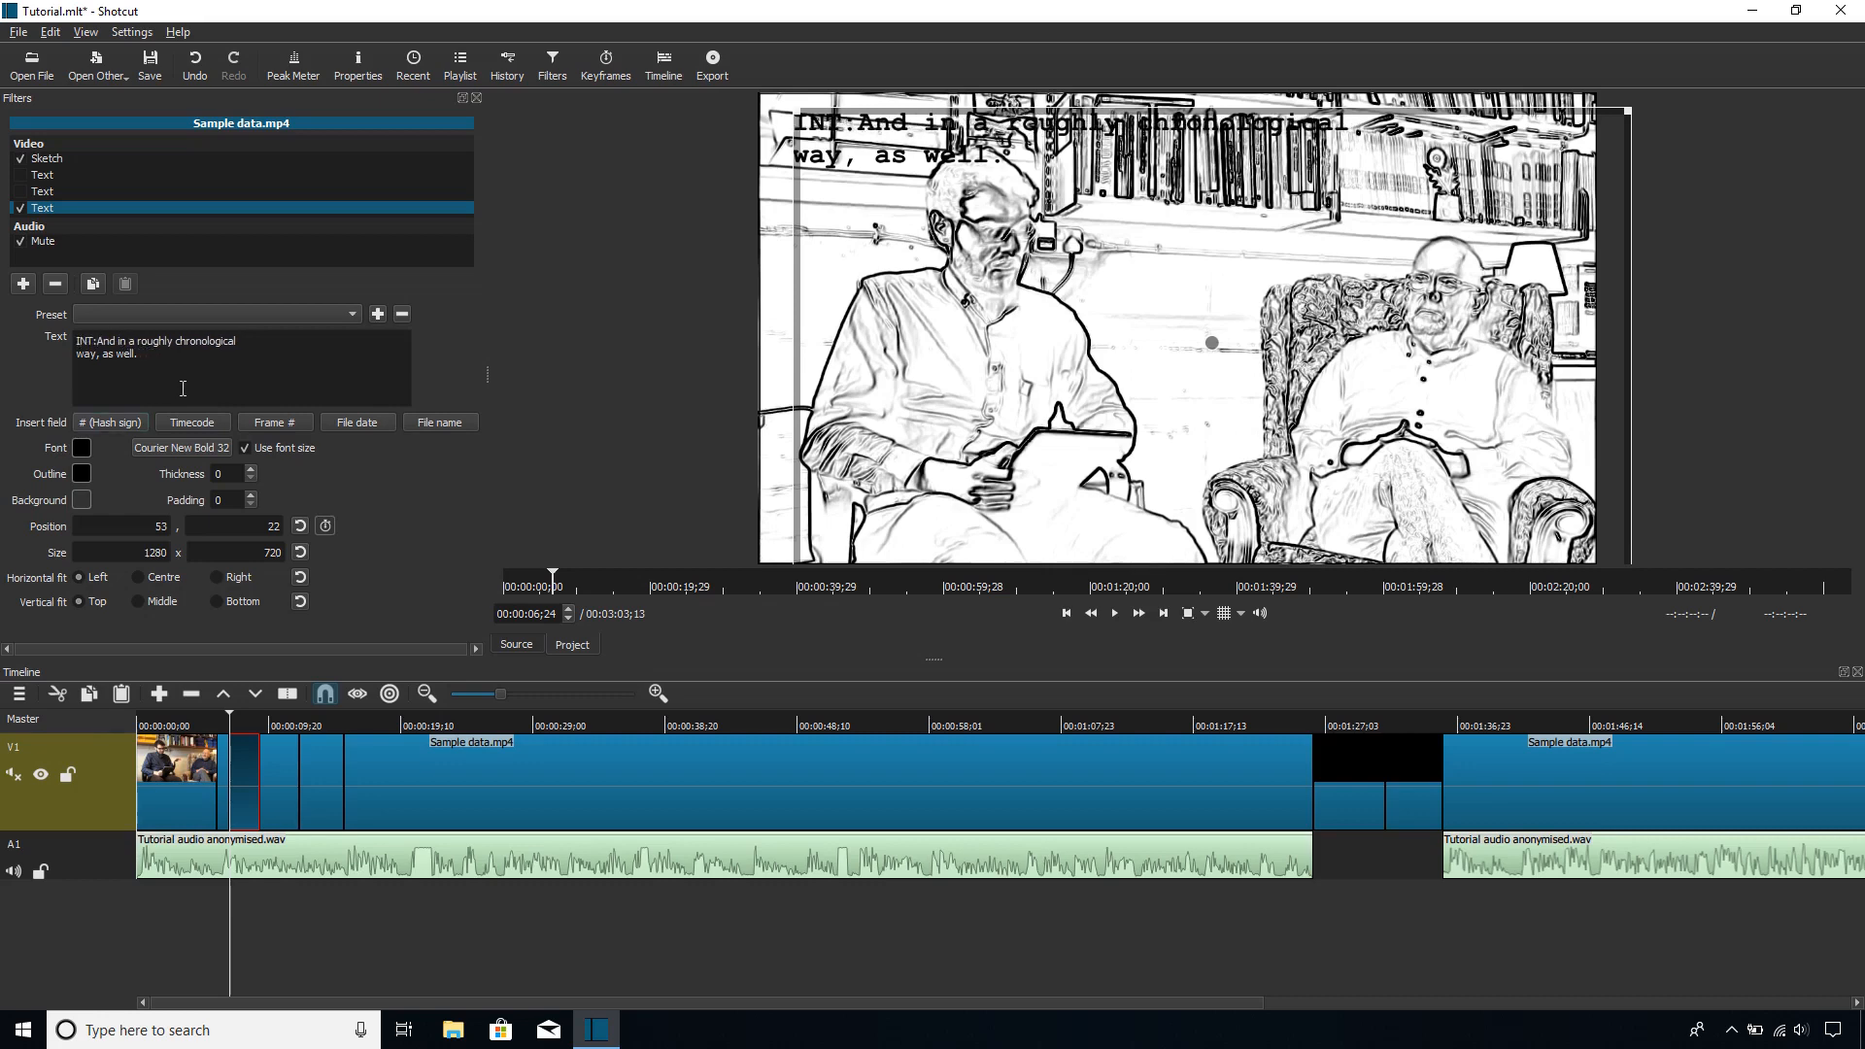
Step: Play the captioned clip briefly, then reselect it and review its three Text filters
key(Down)
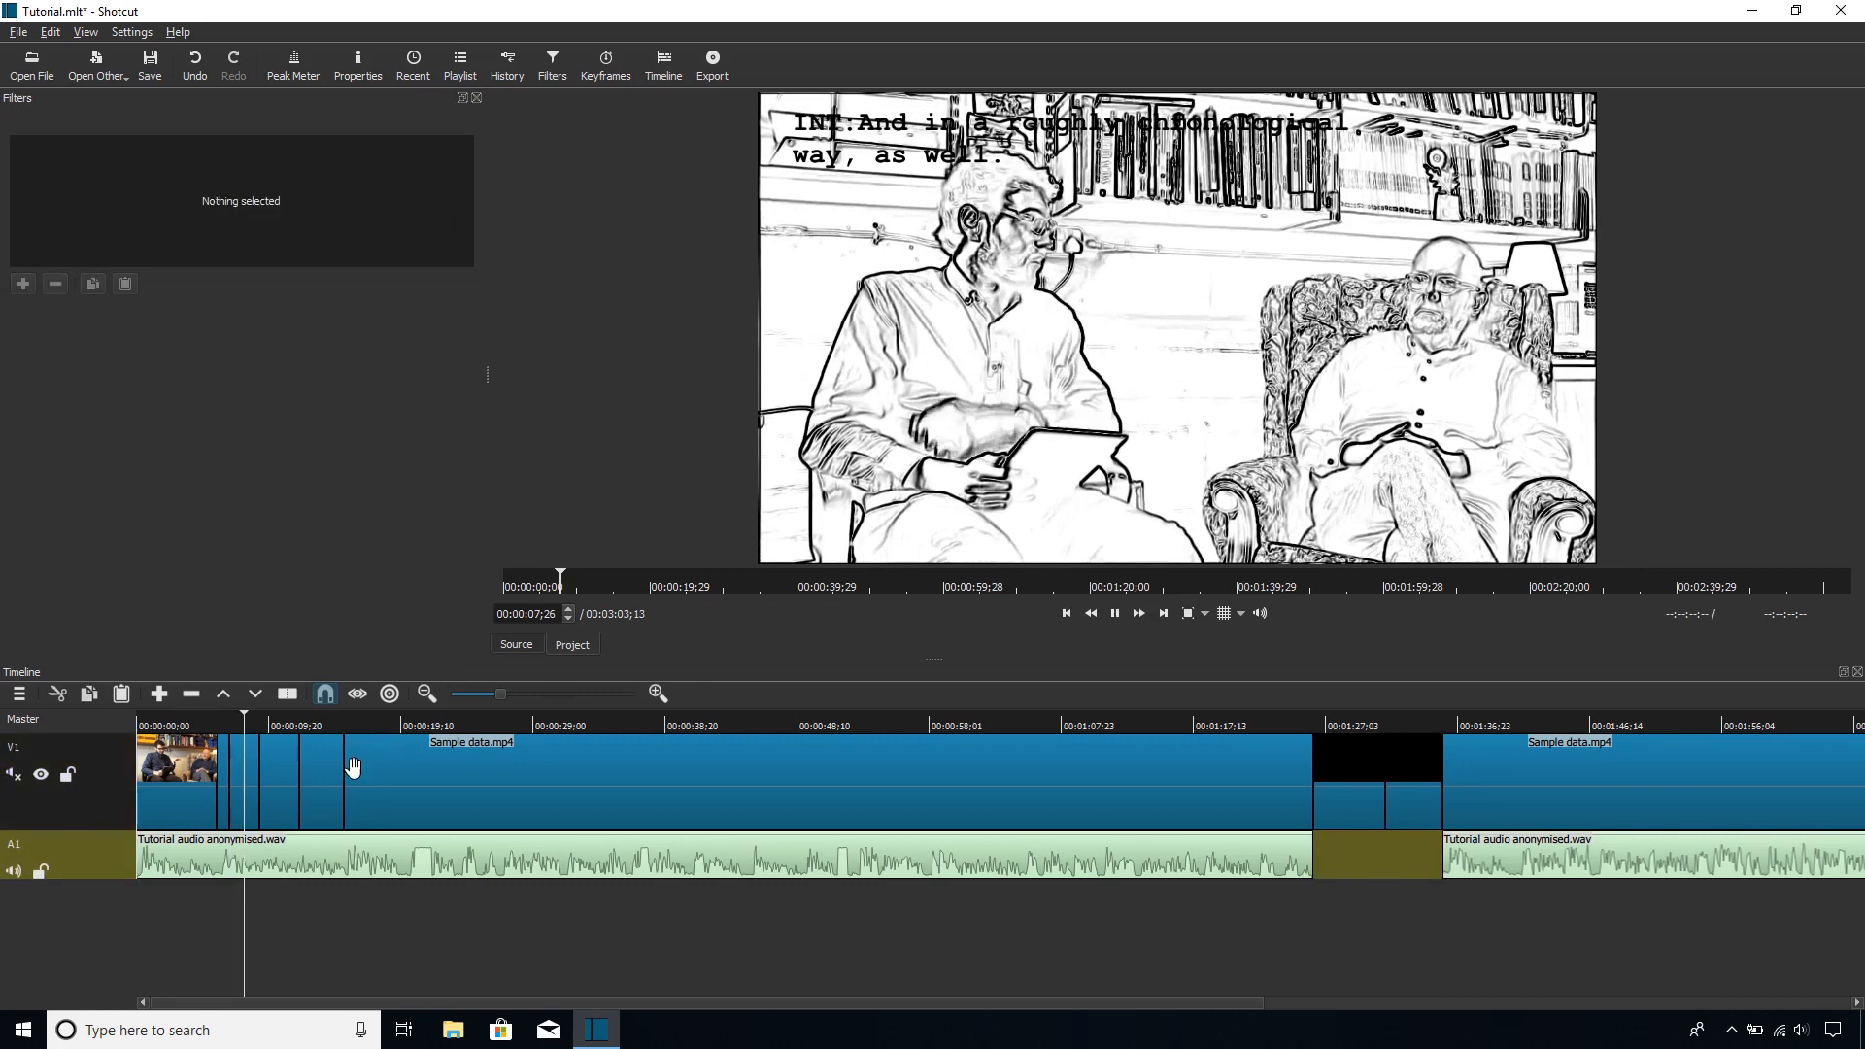
click(1114, 613)
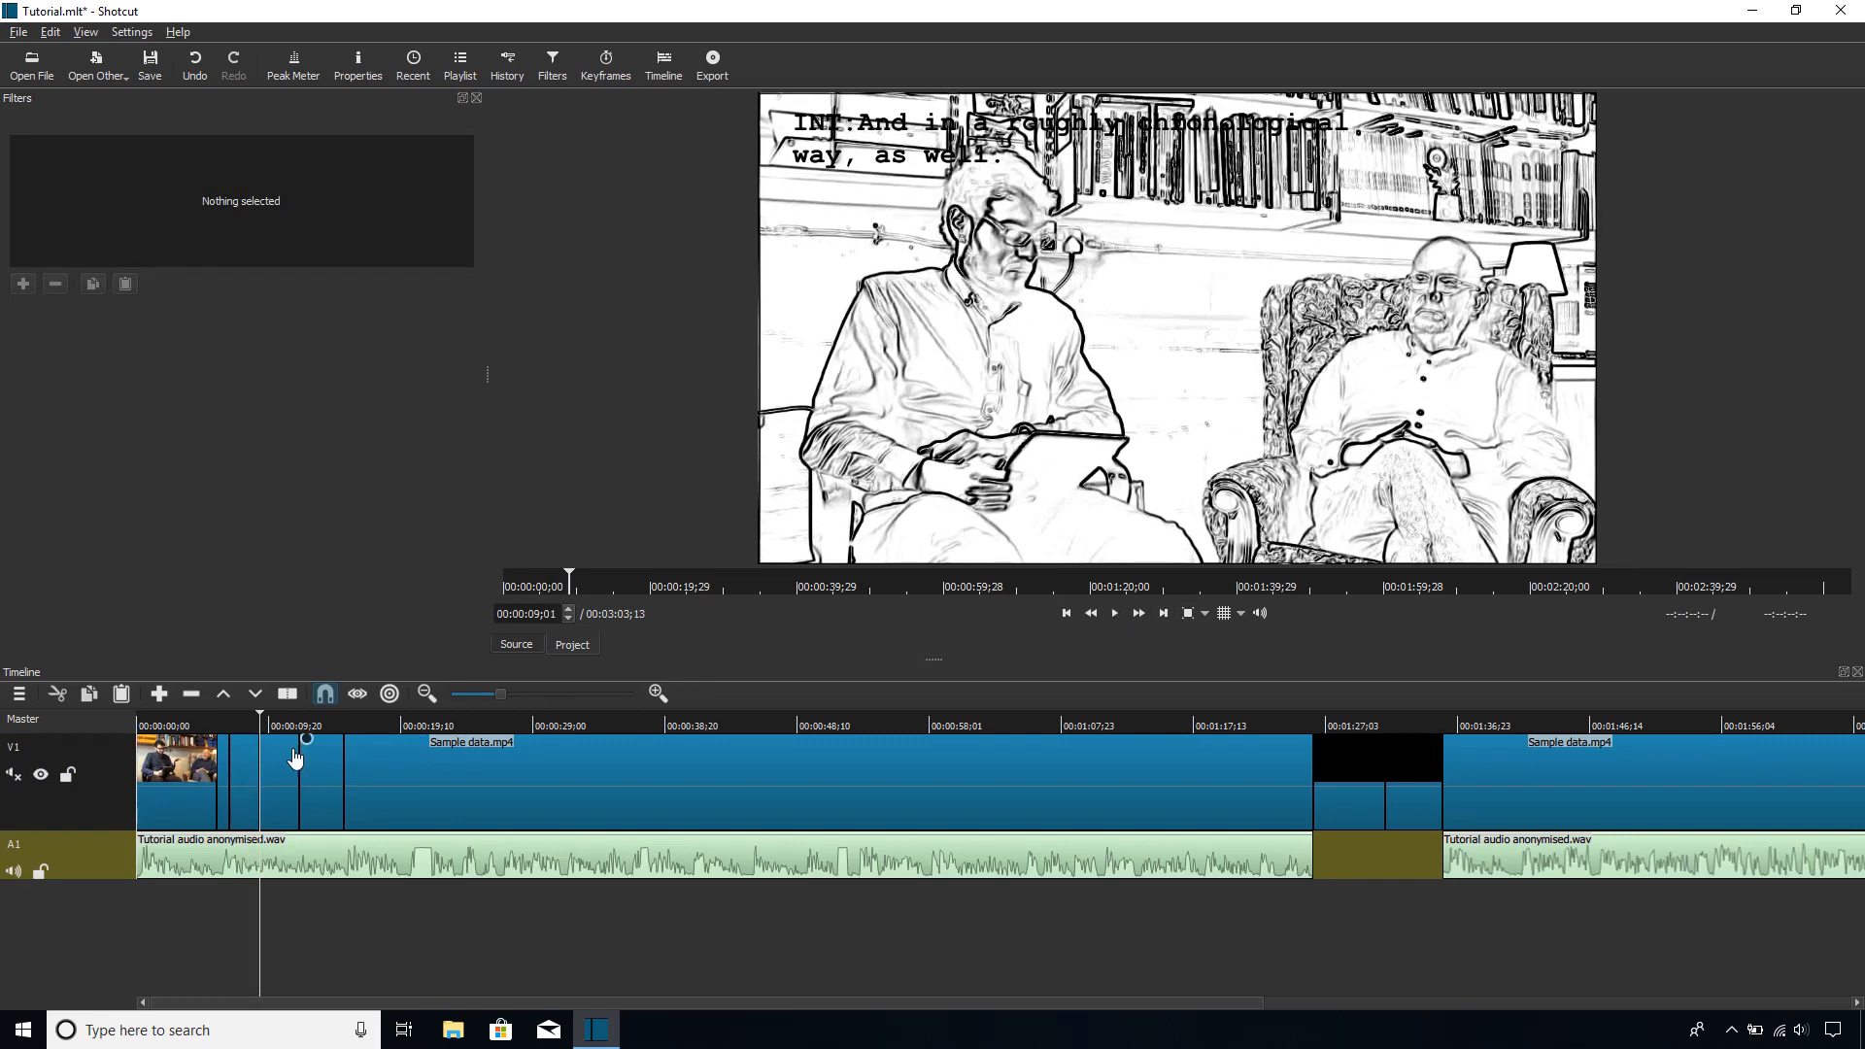
click(242, 761)
click(66, 176)
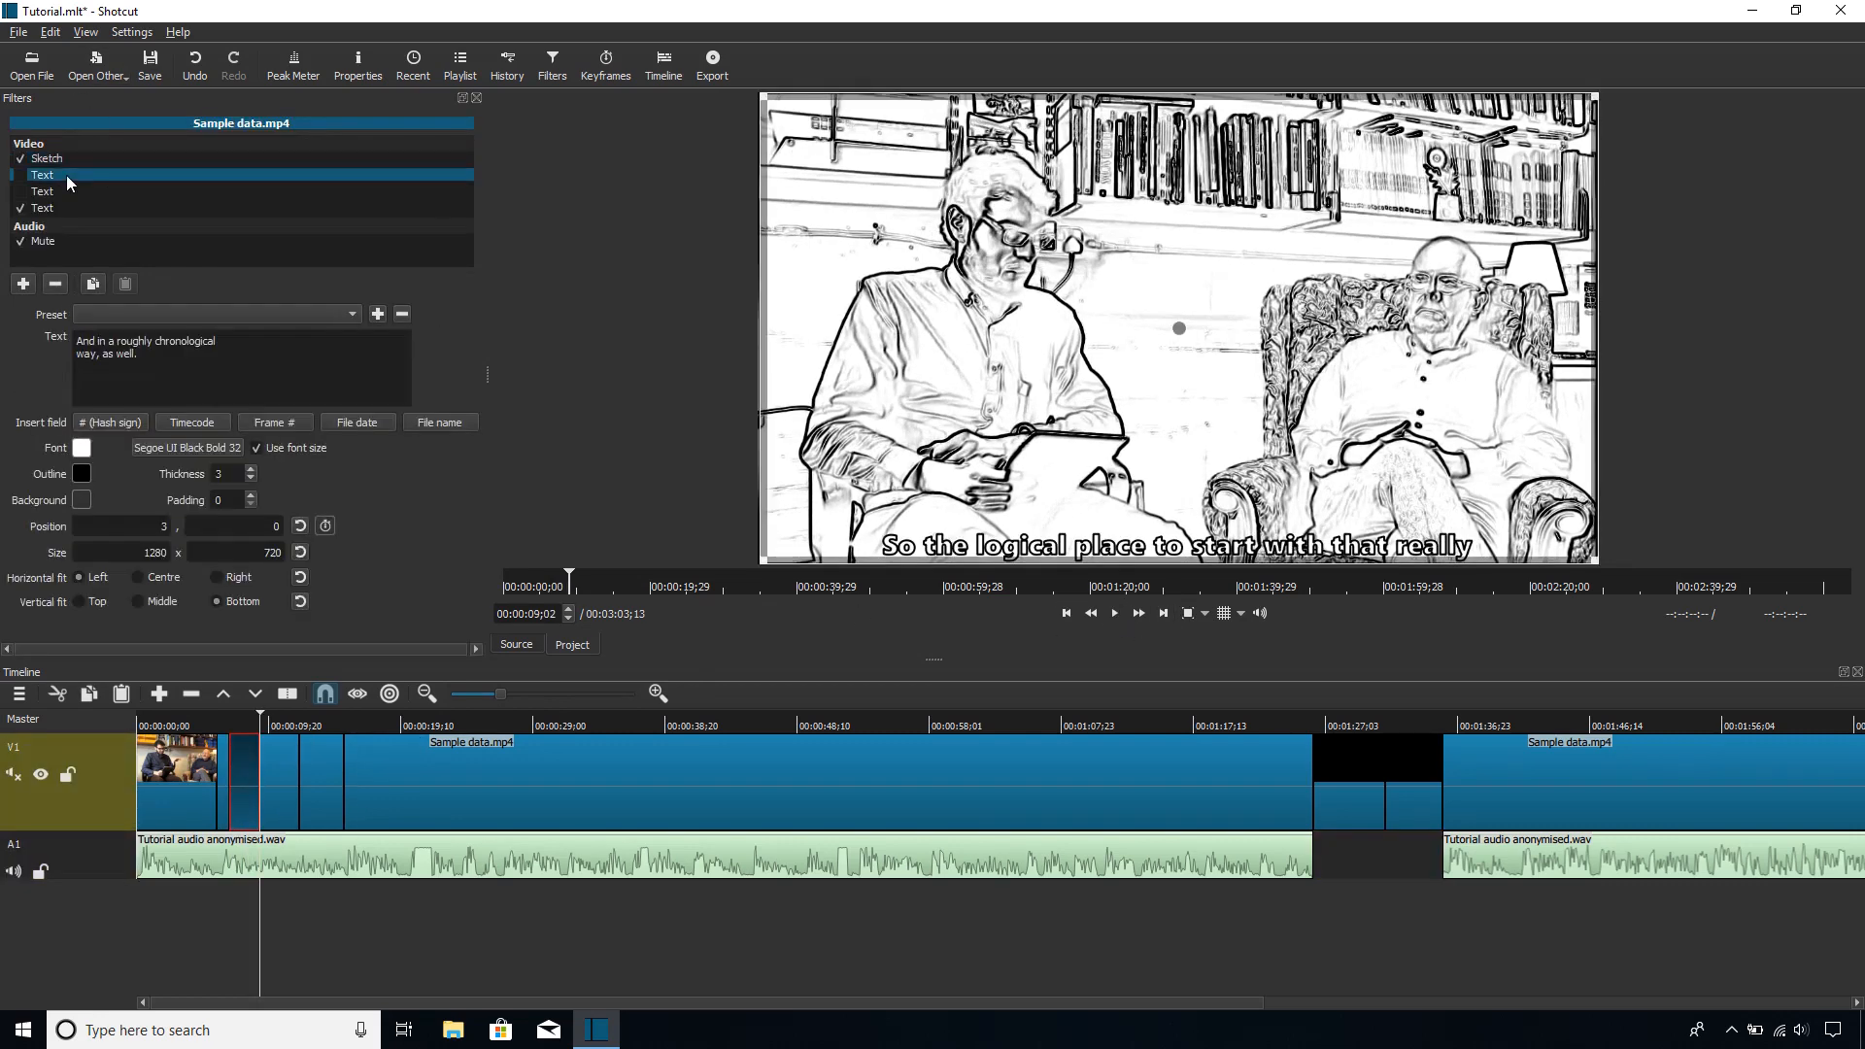
click(67, 189)
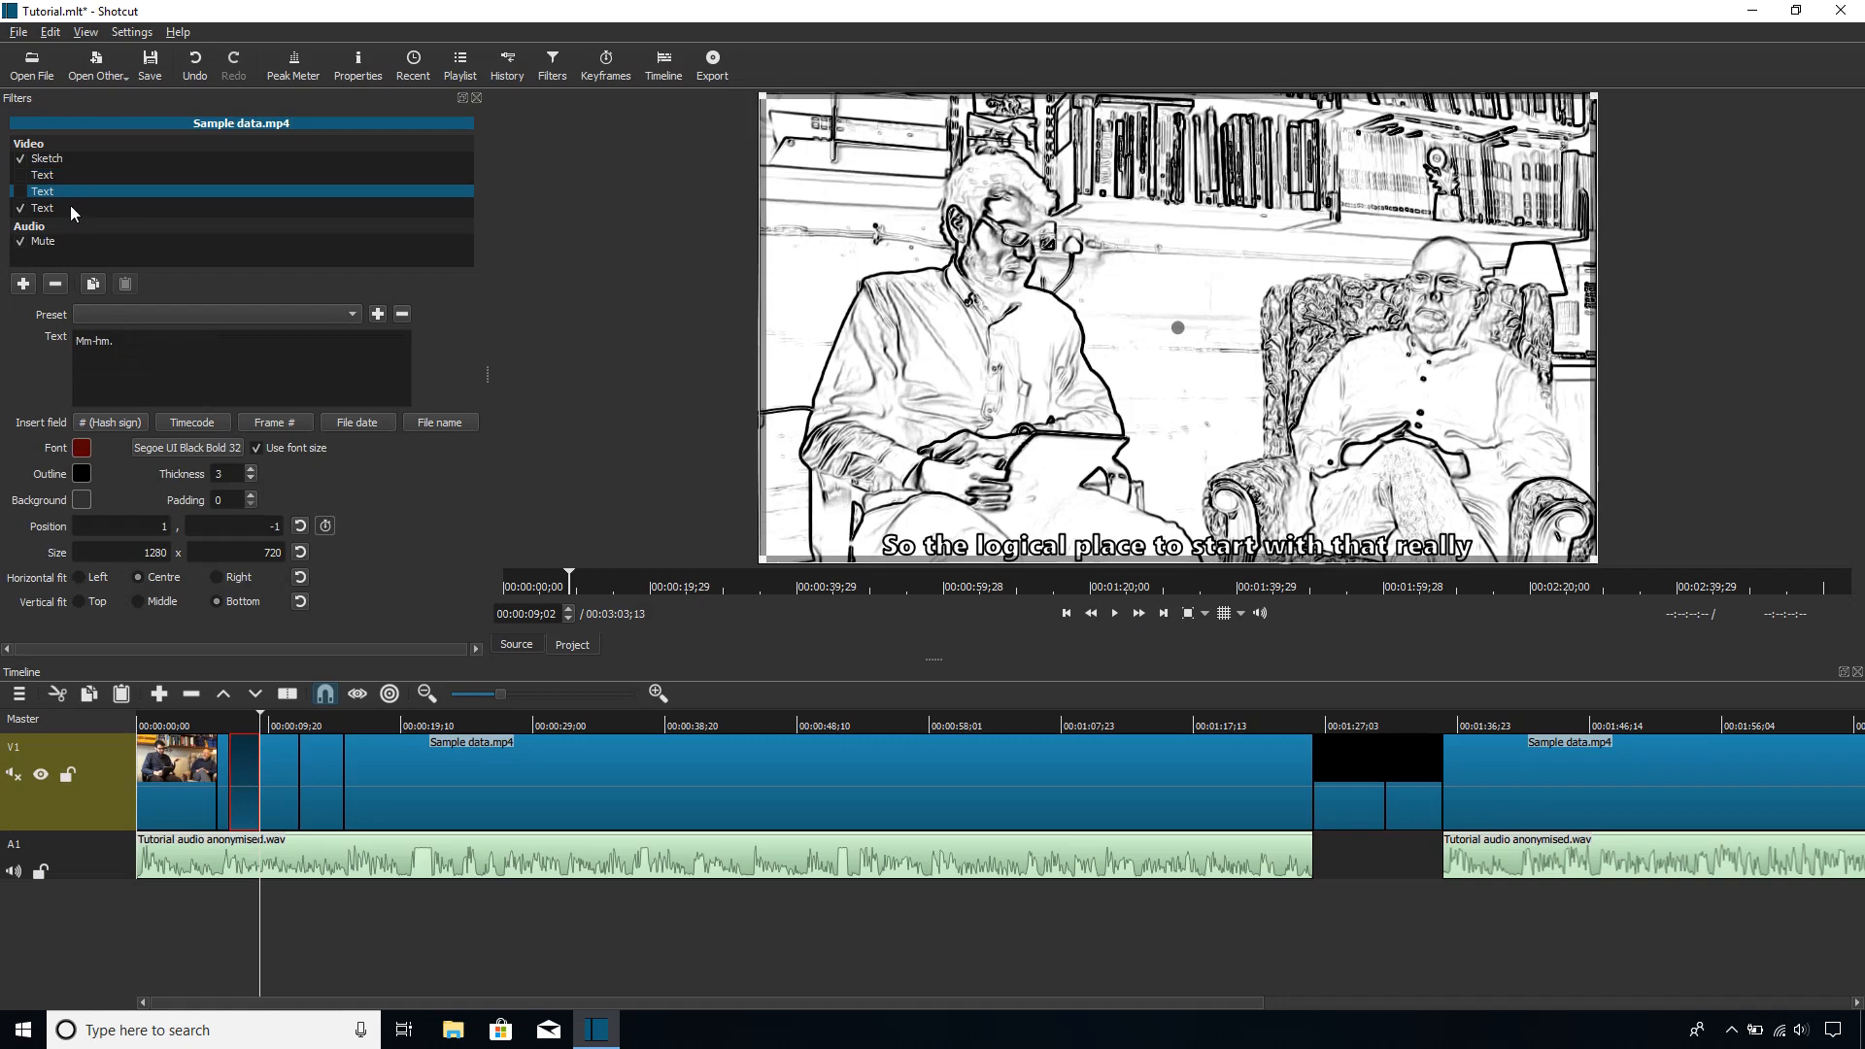
click(70, 205)
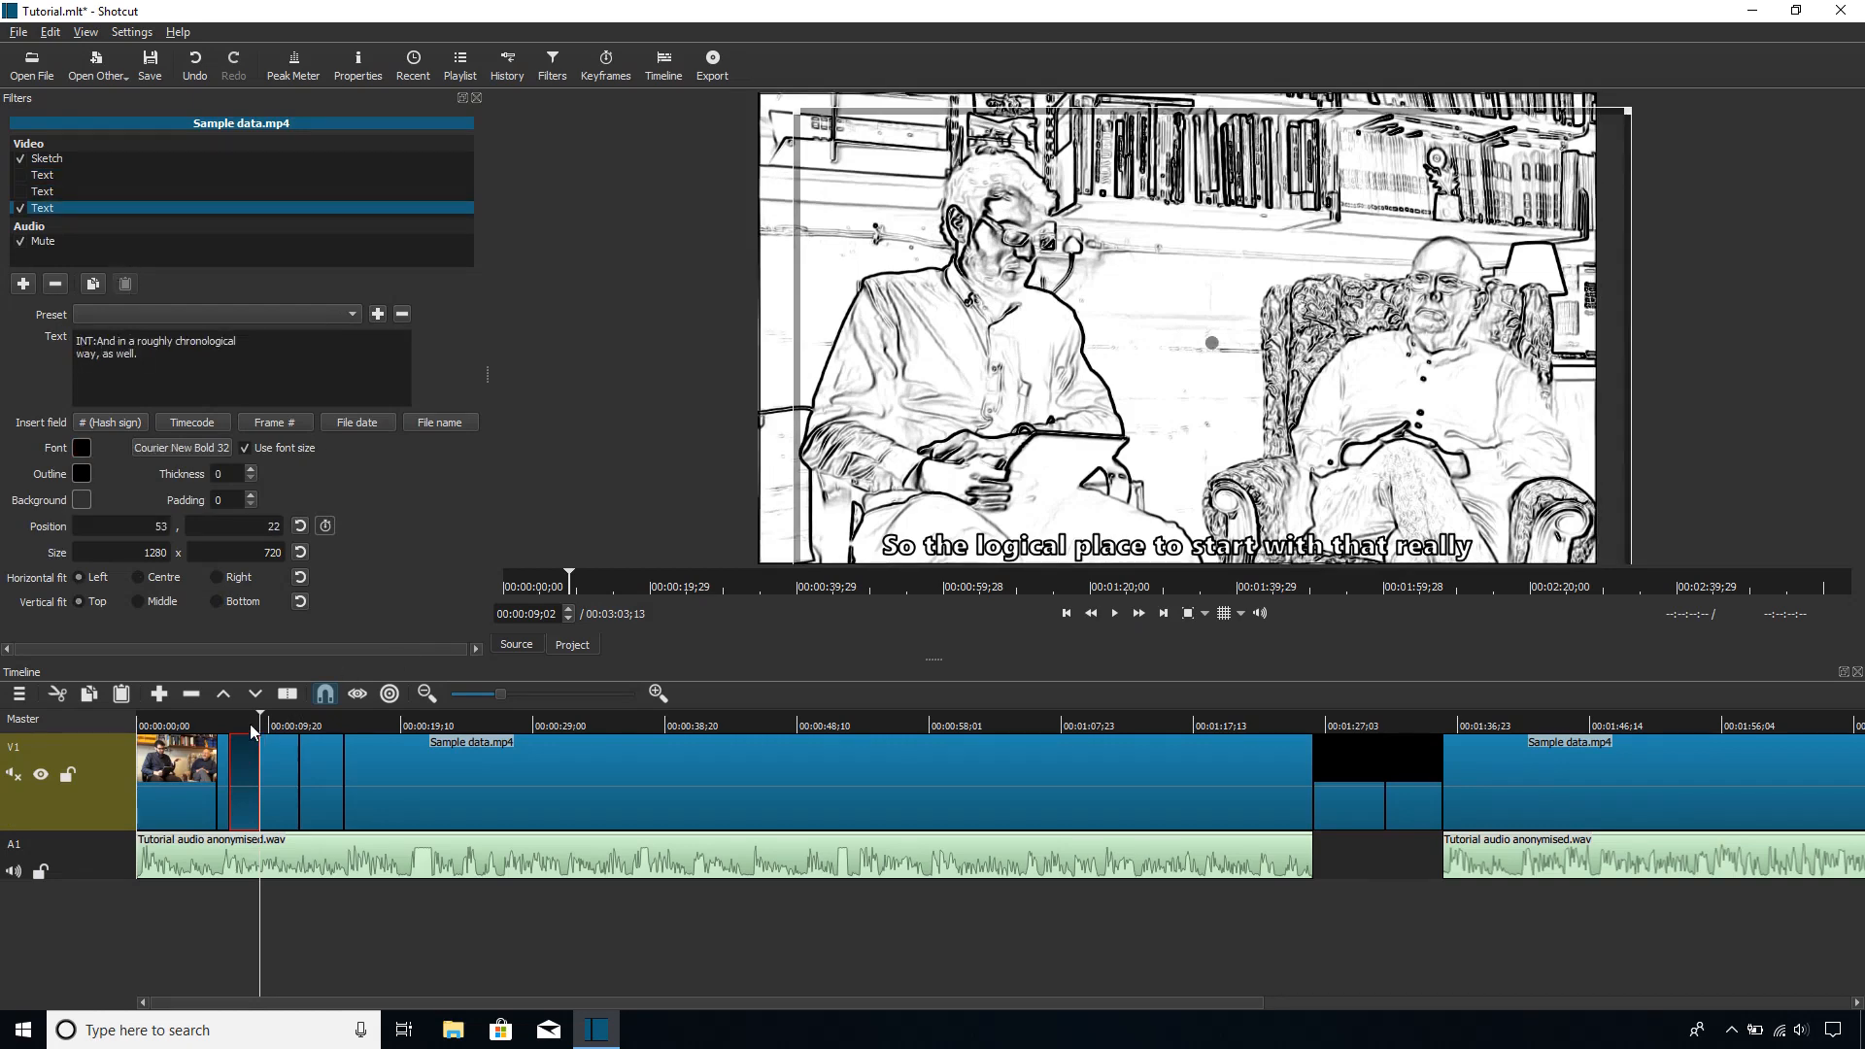
Step: Return the playhead to 00:00:07:18 and indent the caption's second line so "way" starts beneath "And"
drag(248, 724, 241, 721)
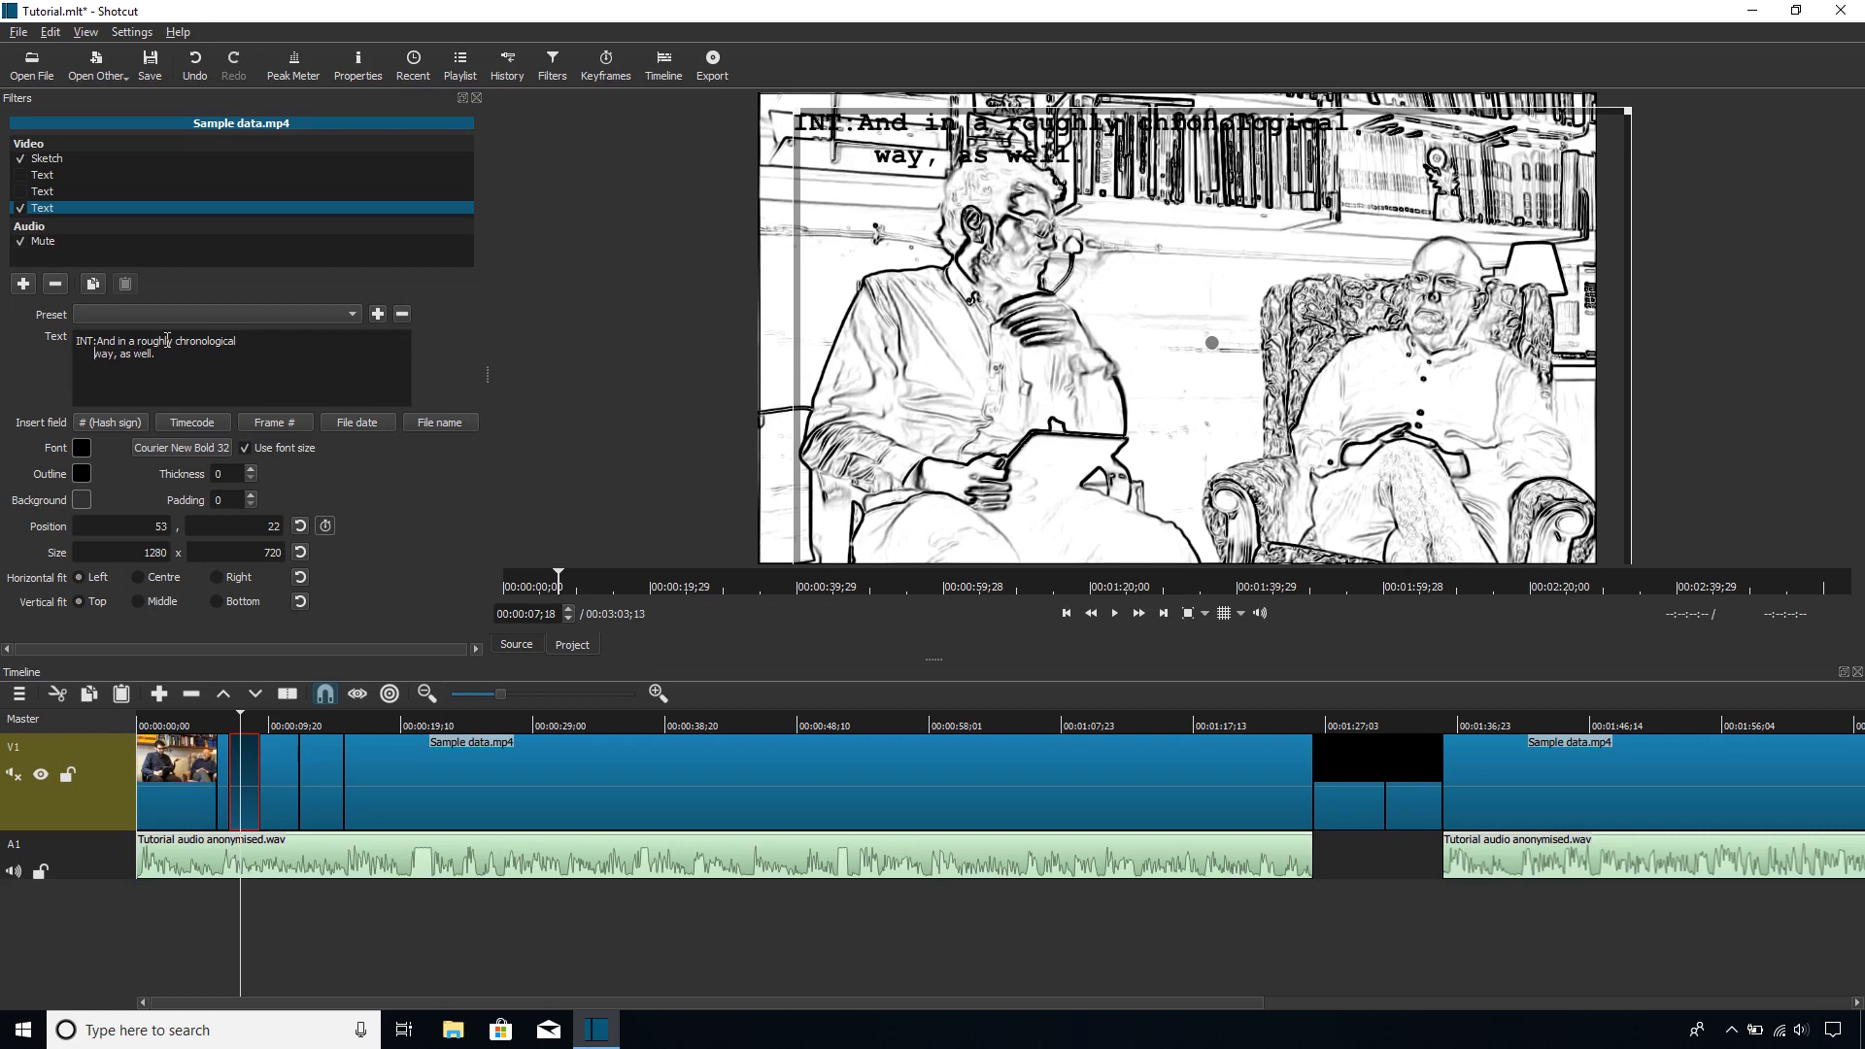
key(BackSpace)
key(BackSpace)
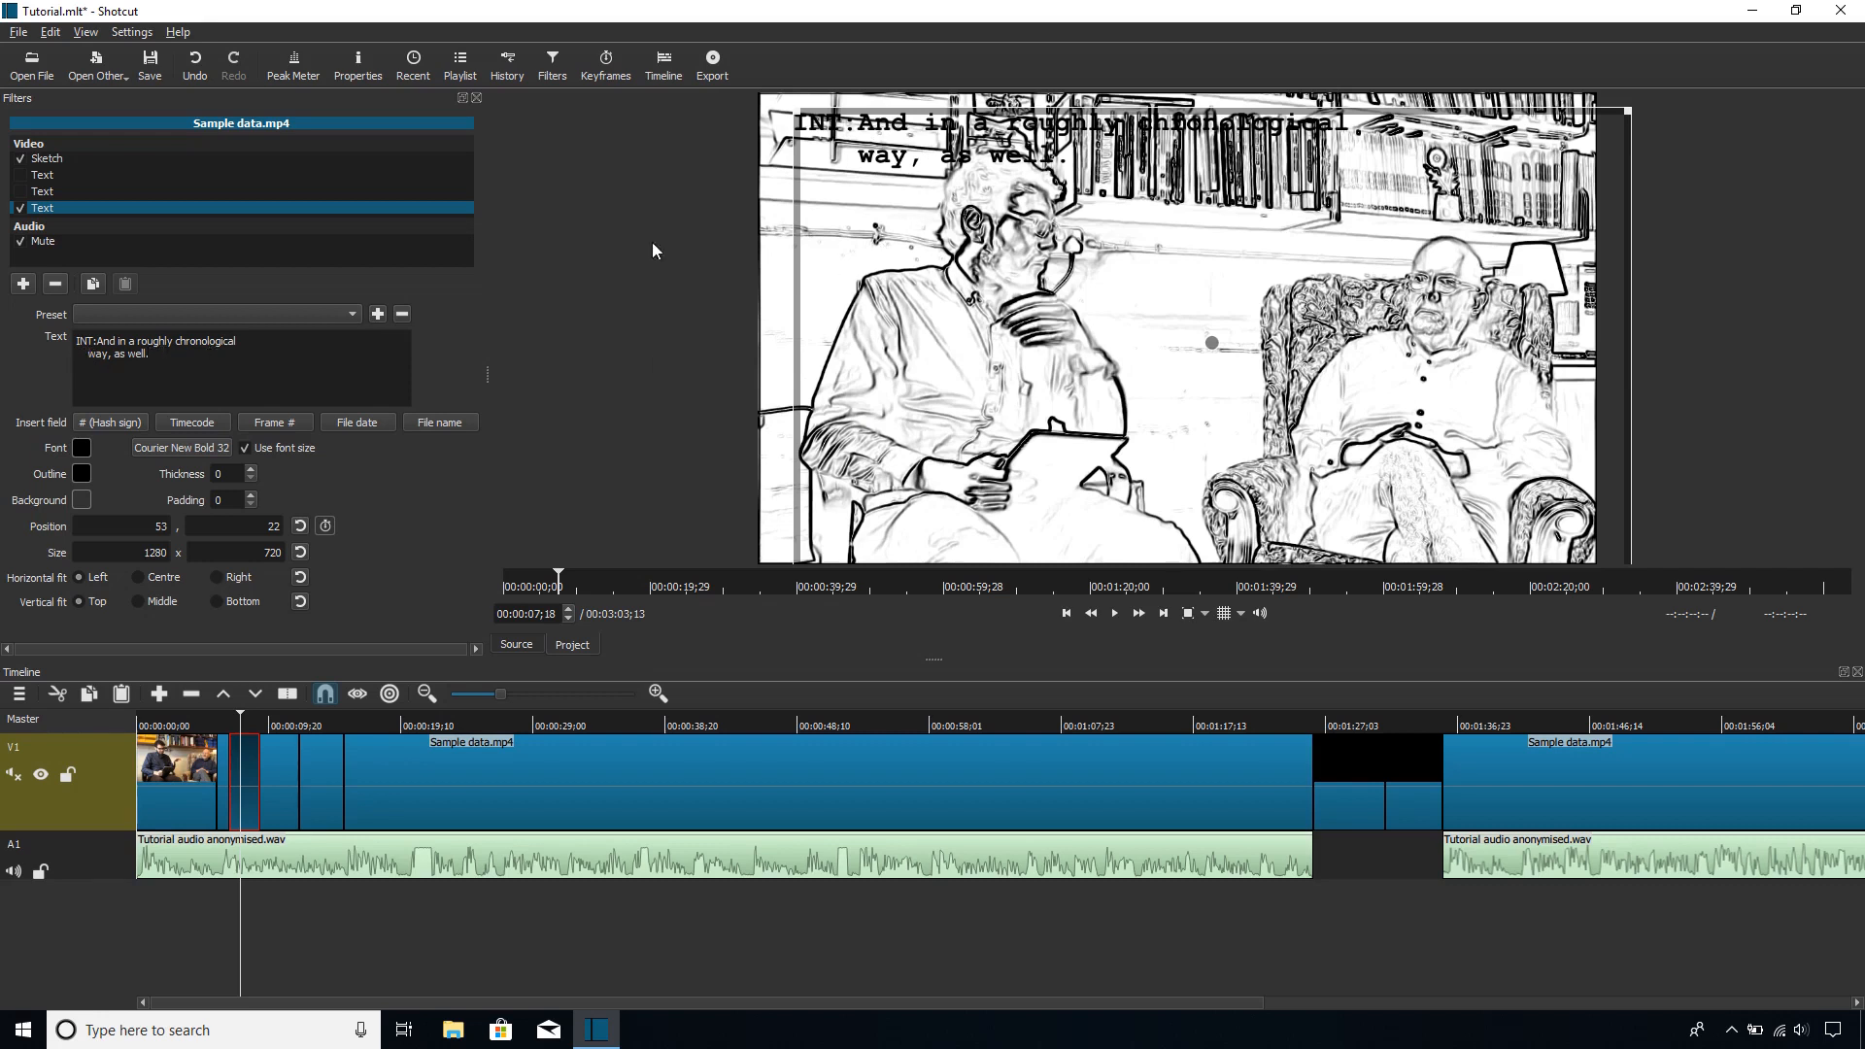
Step: Remove the comma after "way" and add a third line with the speaker label "CHA:"
click(114, 359)
key(BackSpace)
text(CHA:)
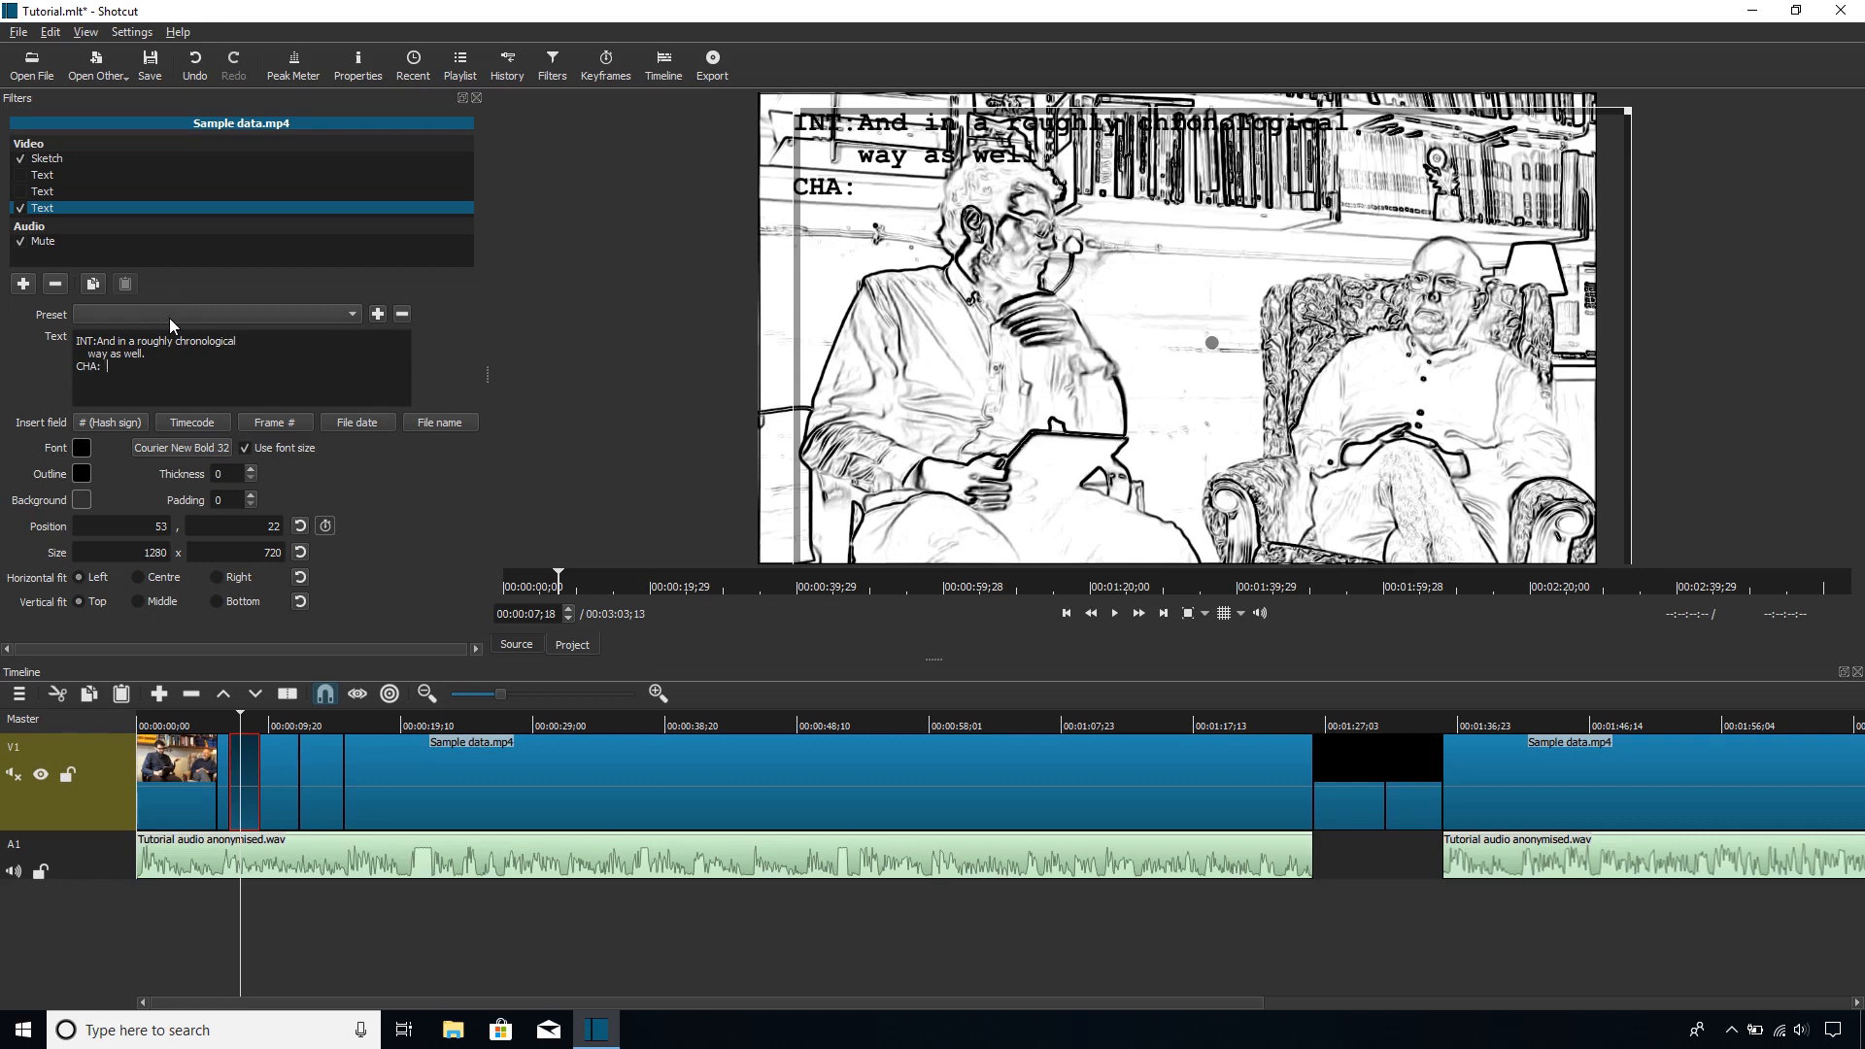
Step: Add an opening bracket before "as well" and enter "[Mm-hm" aligned beneath it on the CHA line
key(Tab)
text([)
key(BackSpace)
text(Mm-hm)
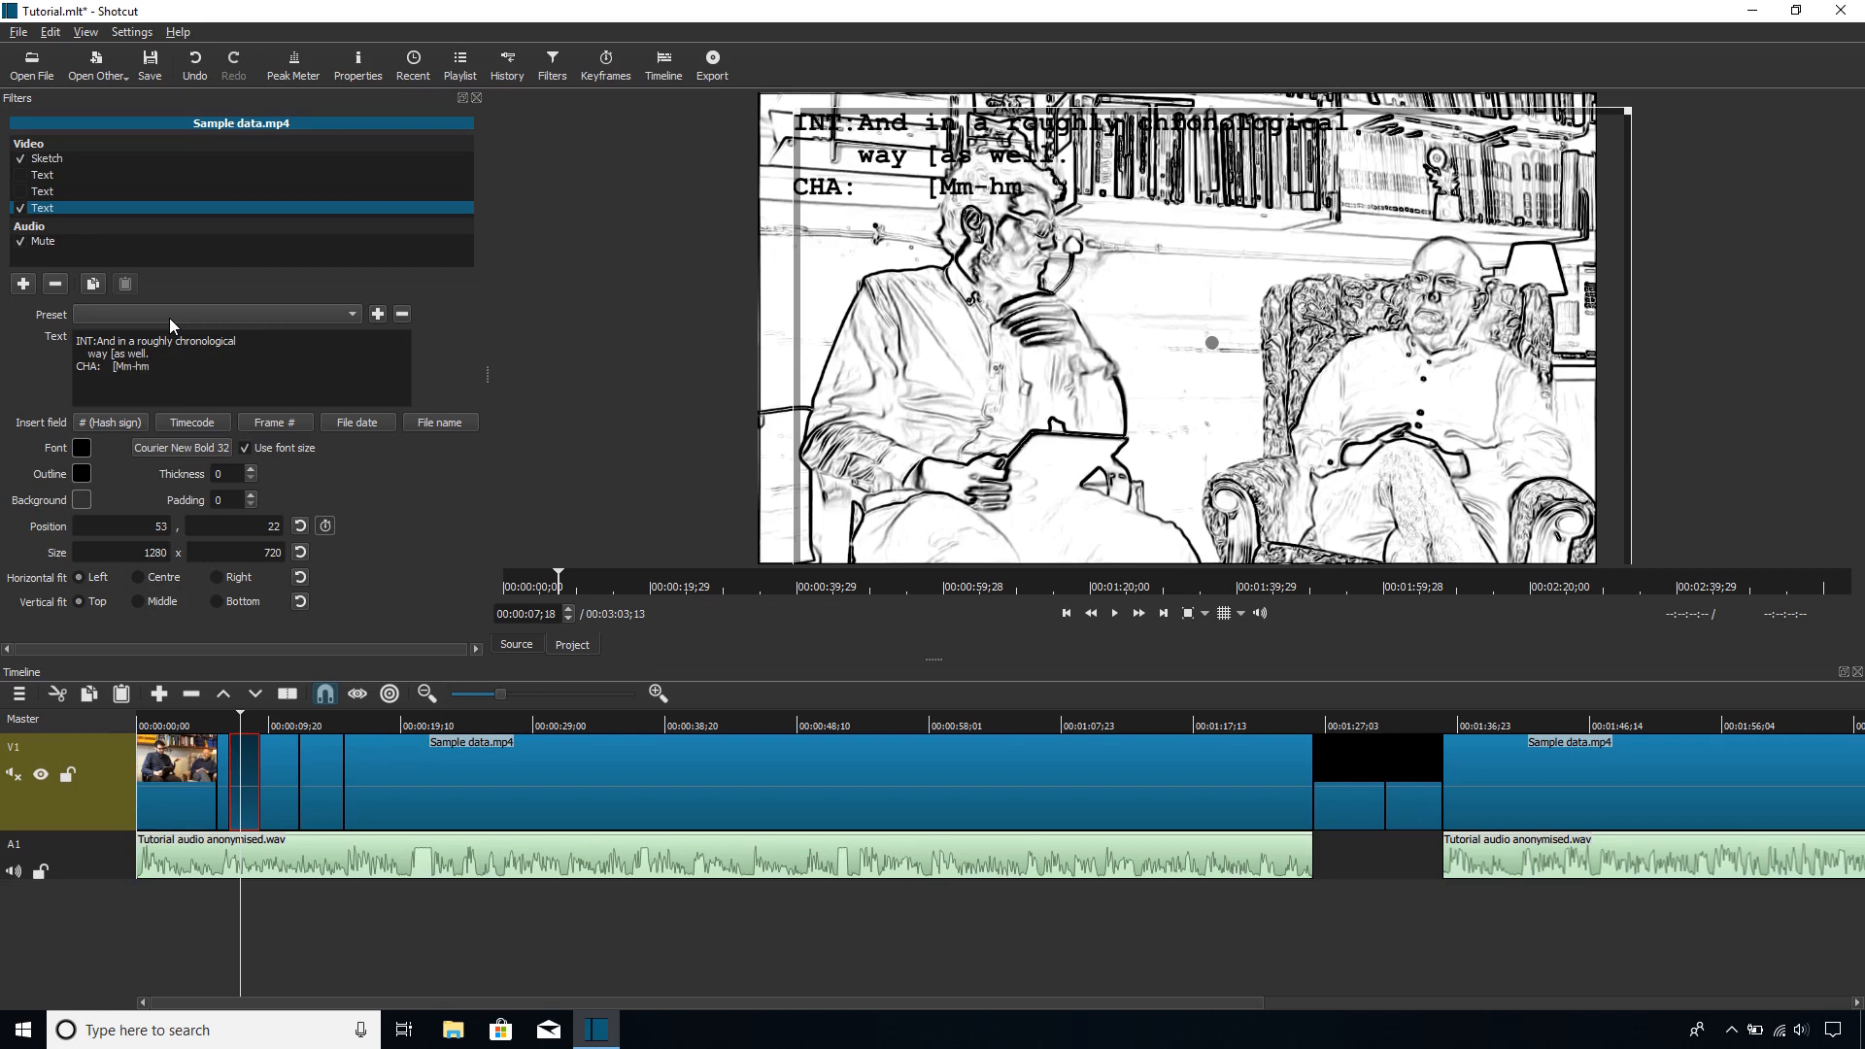
Step: Close both overlap brackets so the line endings read "[as well]" and "[Mm-hm. ]"
key(Up)
key(BackSpace)
key(BackSpace)
click(153, 367)
Step: Give the transcript text a light grey background colour, #acacac
key(ctrl+a)
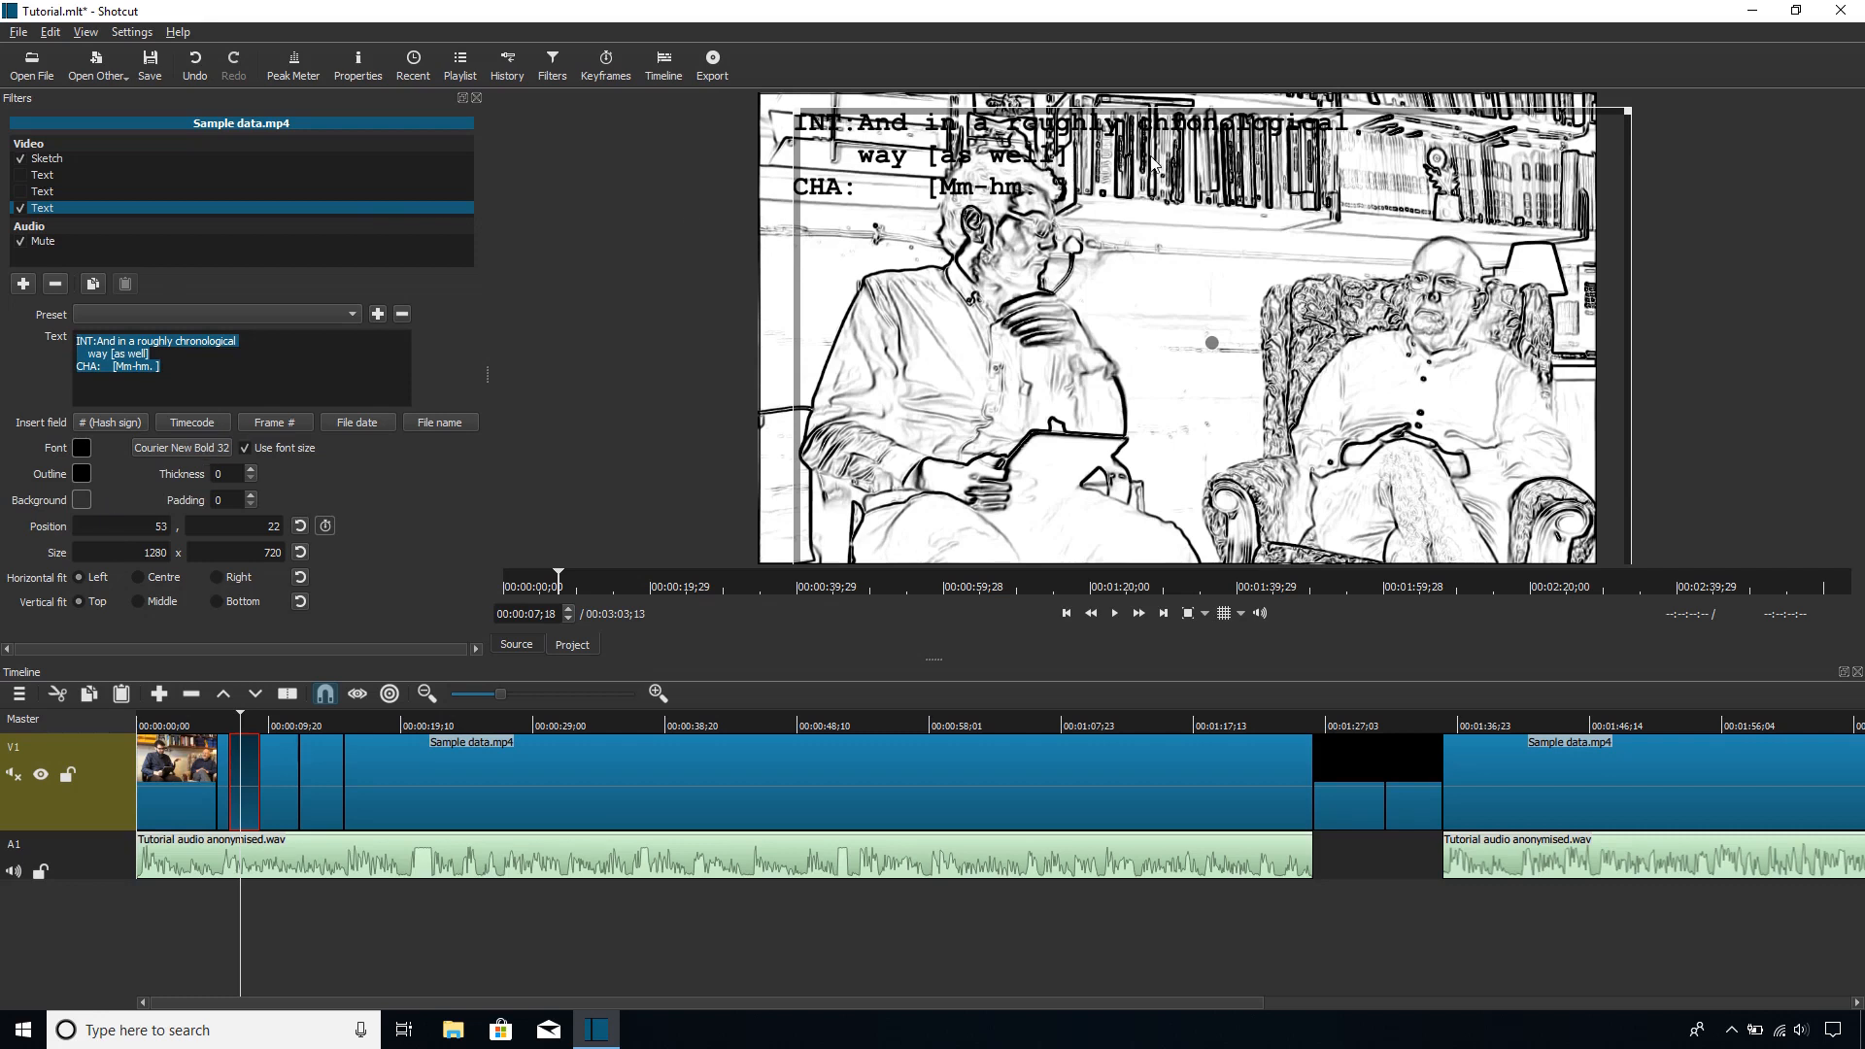
click(80, 501)
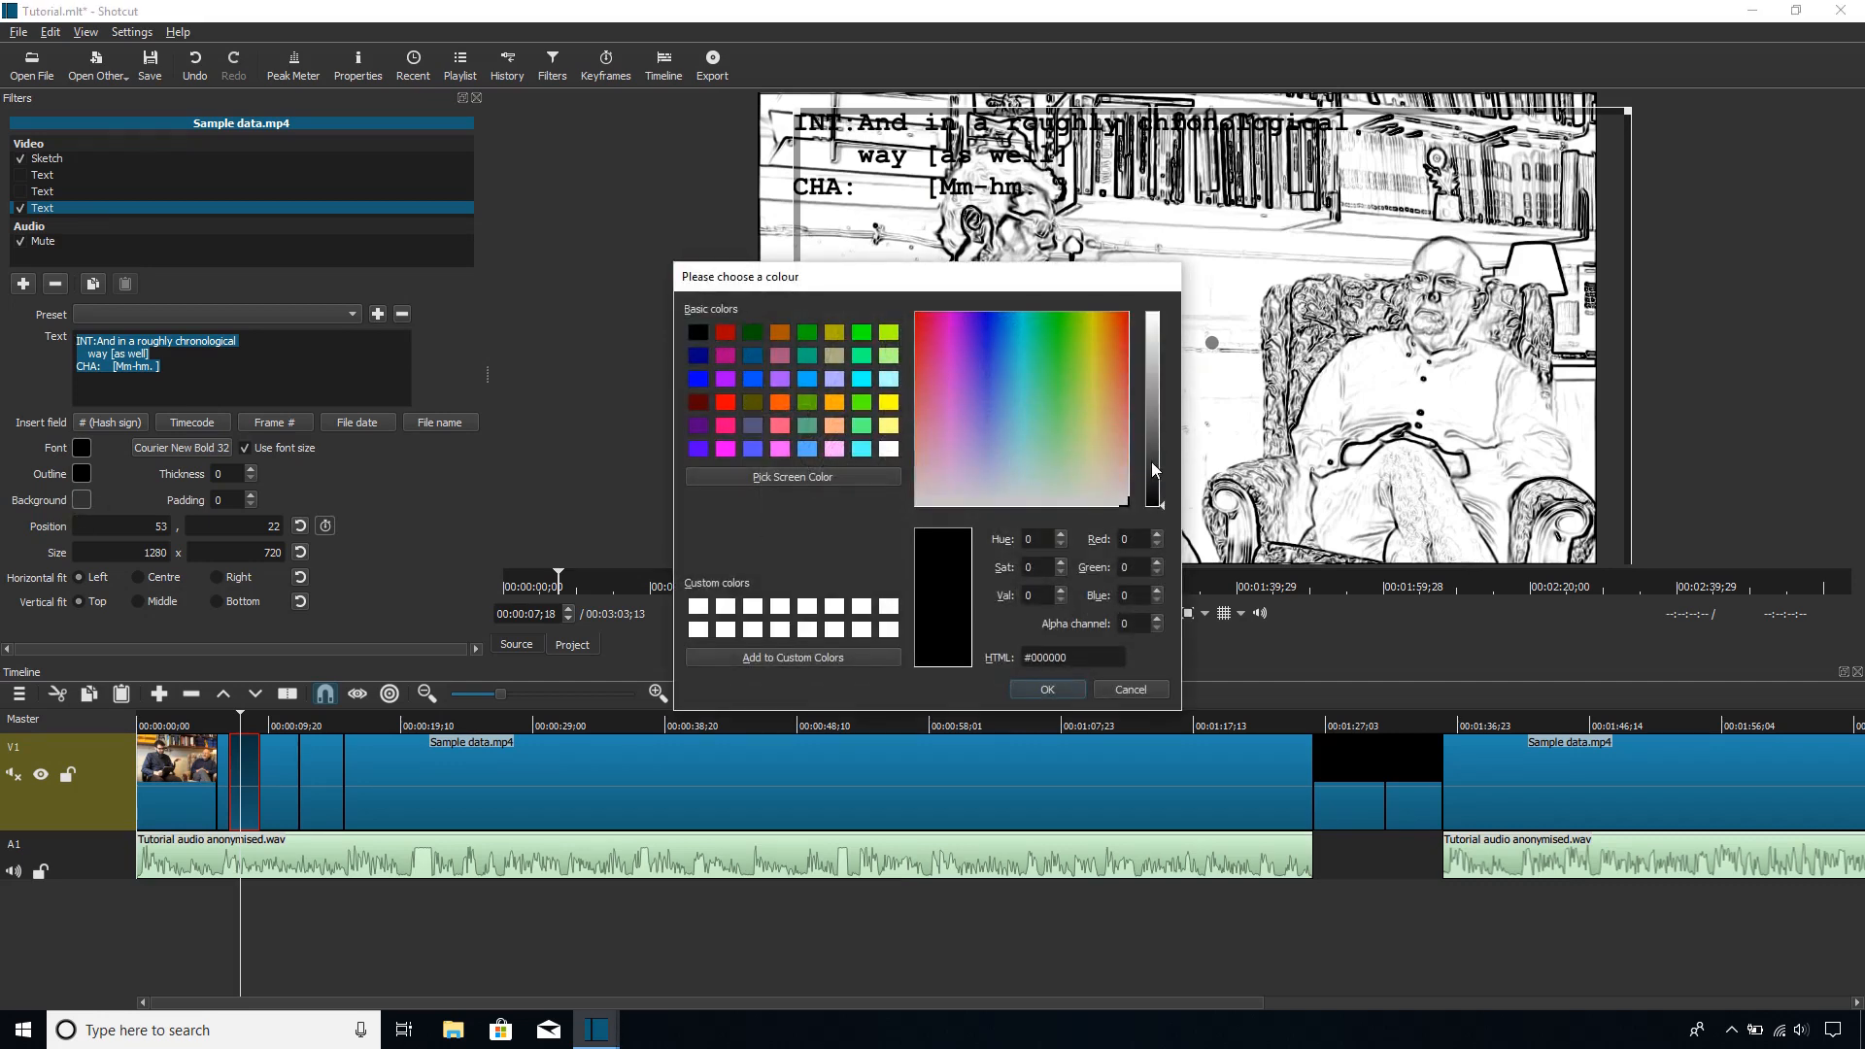
drag(1151, 463, 1168, 375)
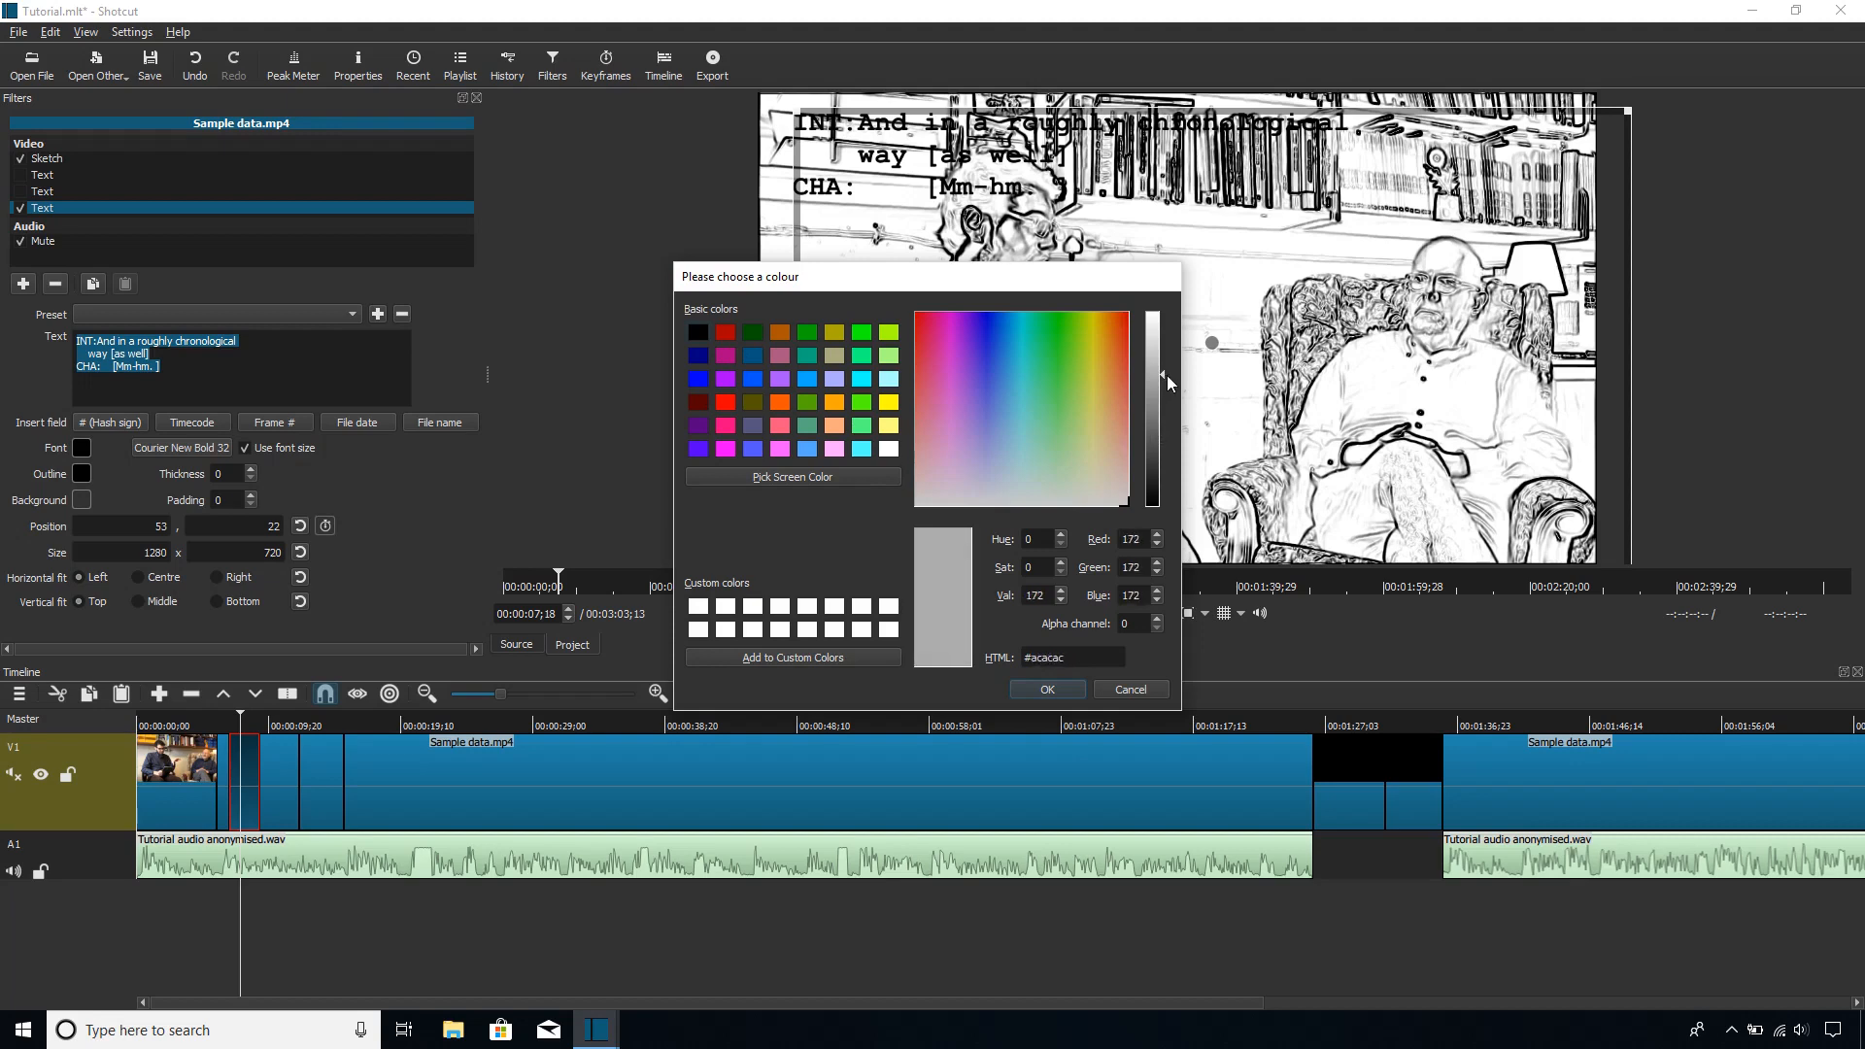
click(1058, 688)
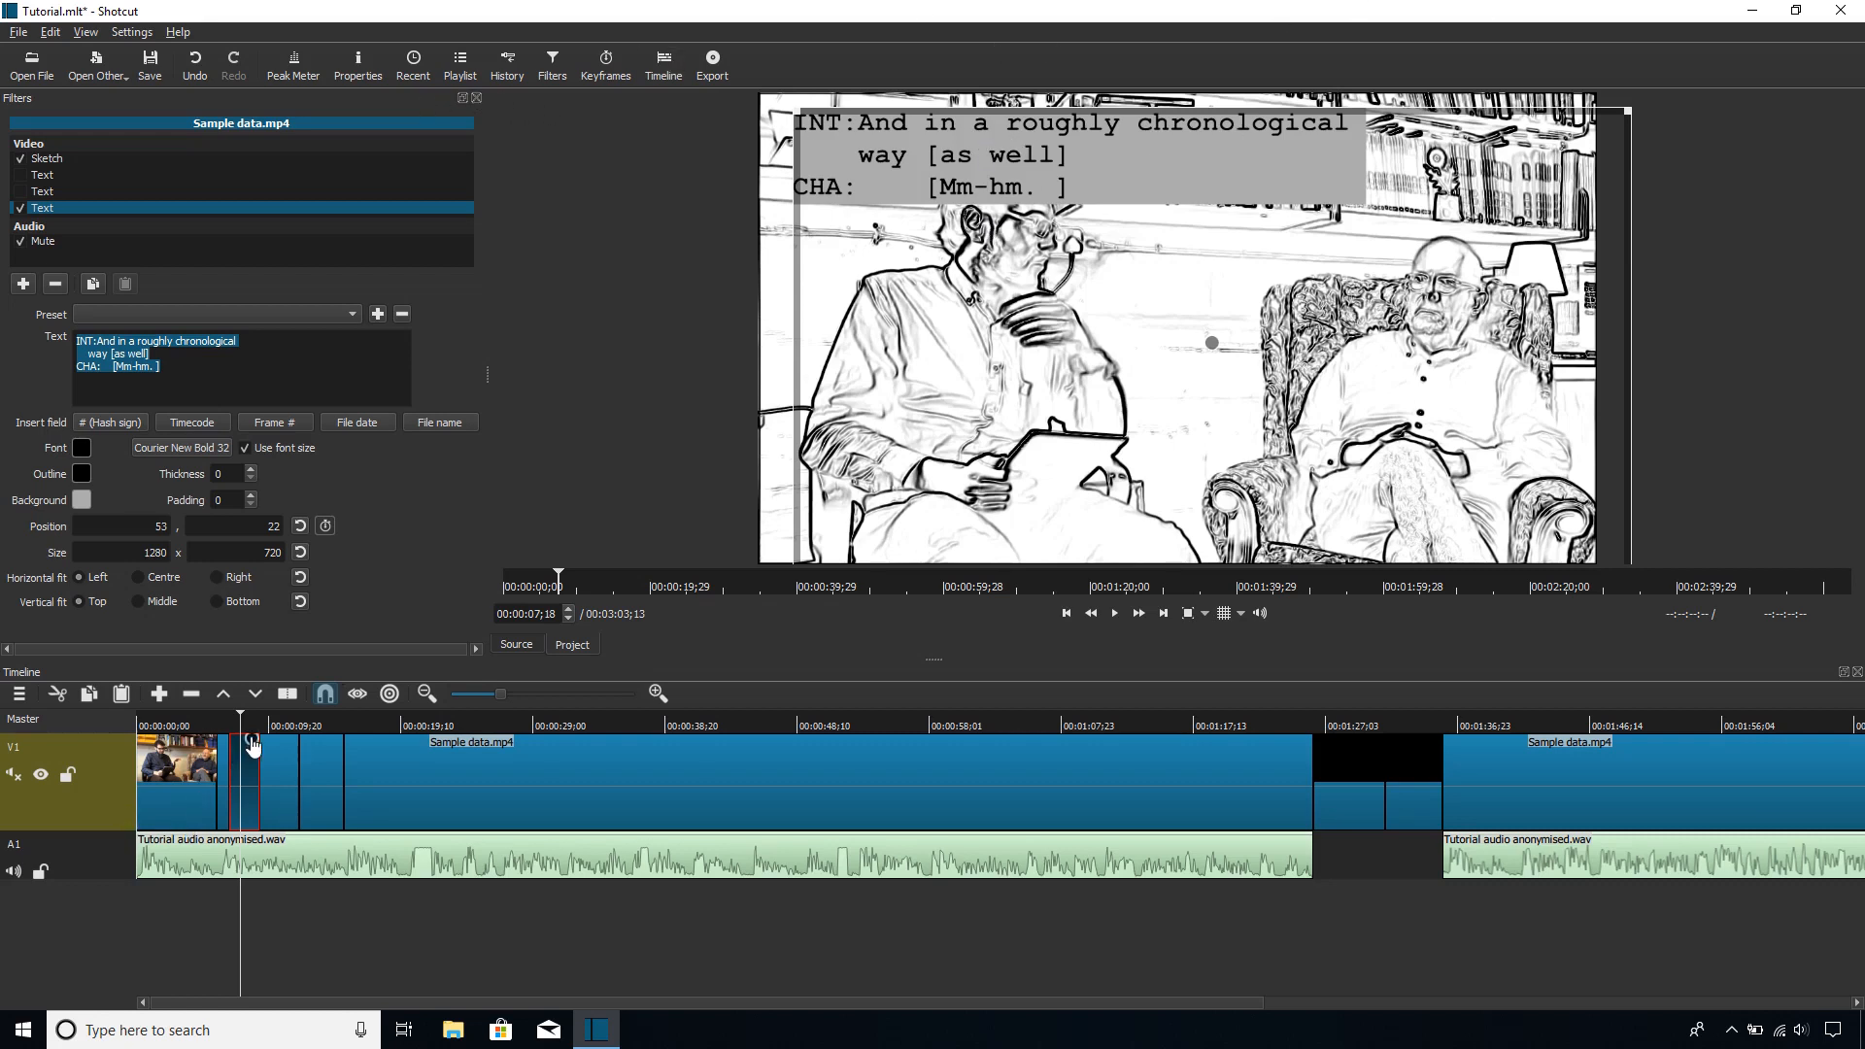
Step: Open the export settings and close the filter settings
click(709, 61)
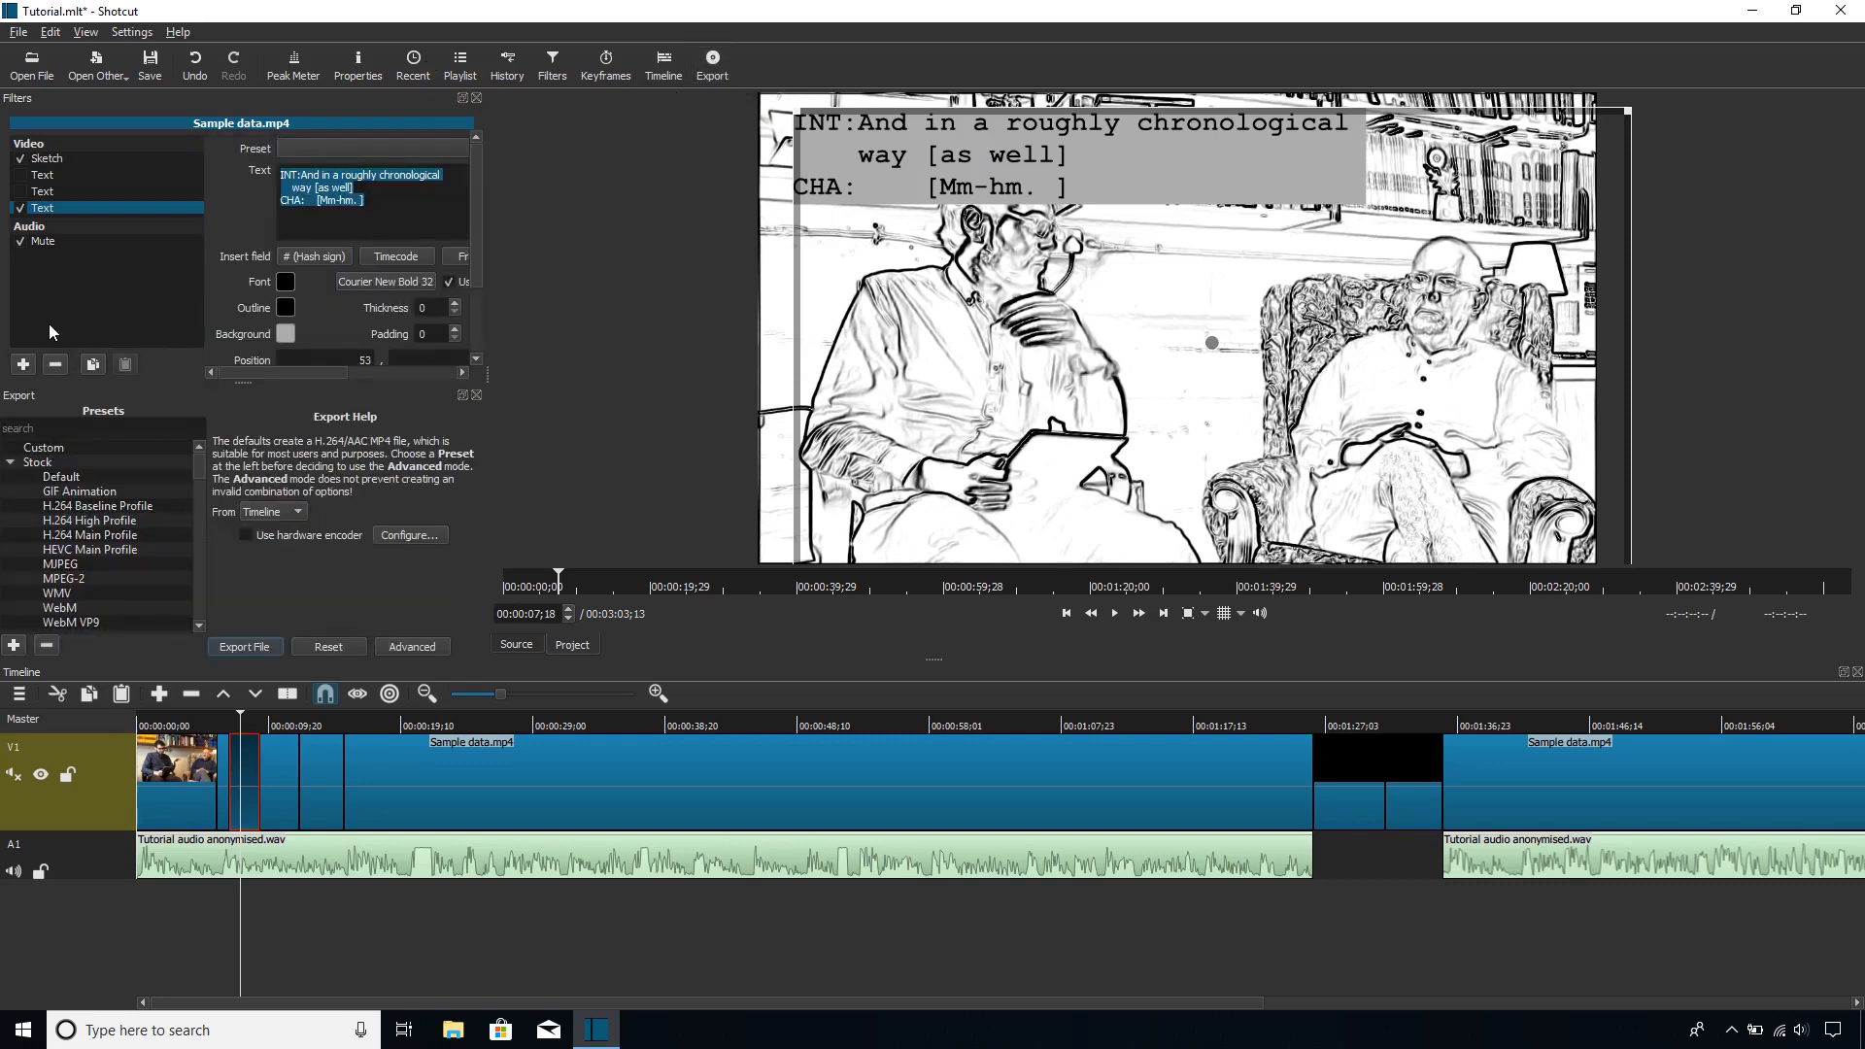
click(475, 97)
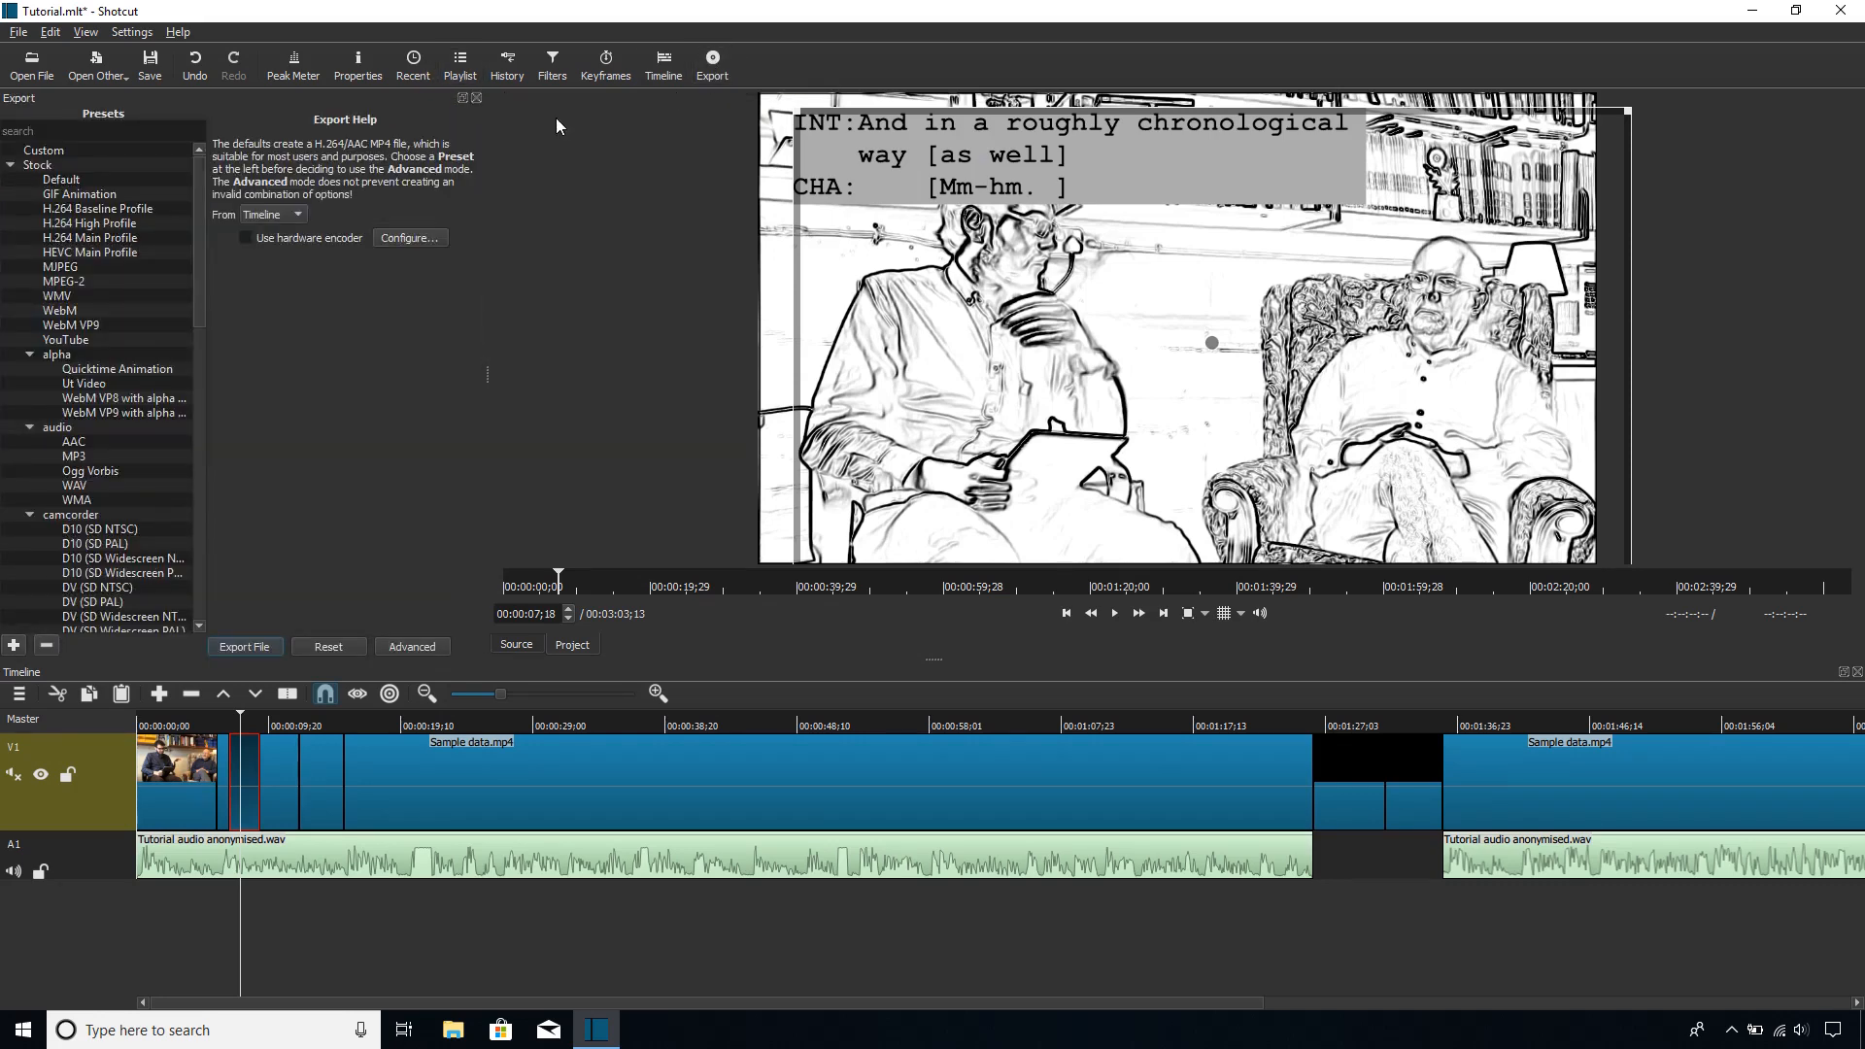